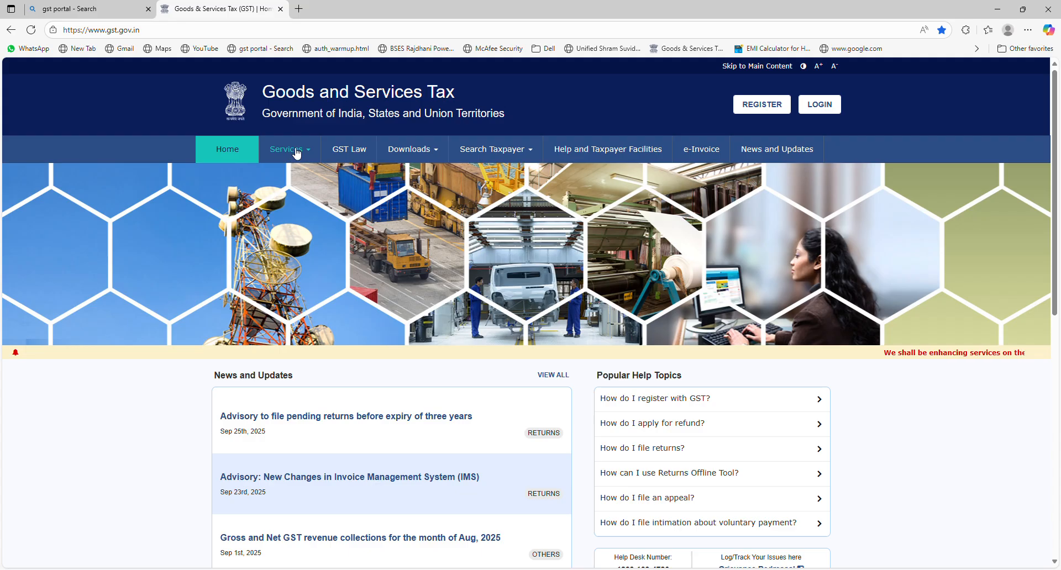
- Open the New Registration form from Services > Registration
mouse_move(296, 151)
mouse_move(233, 181)
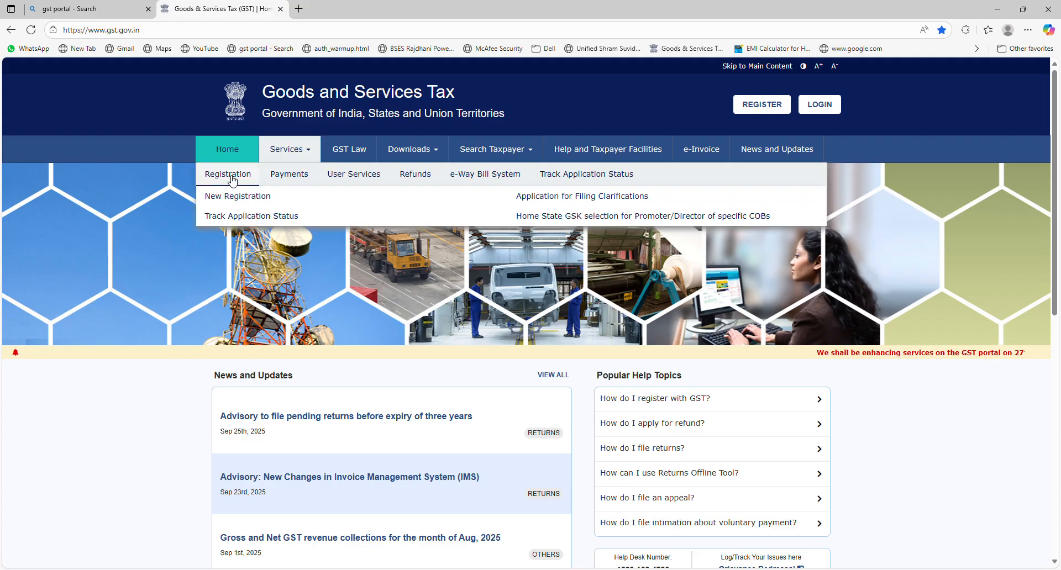
left_click(234, 196)
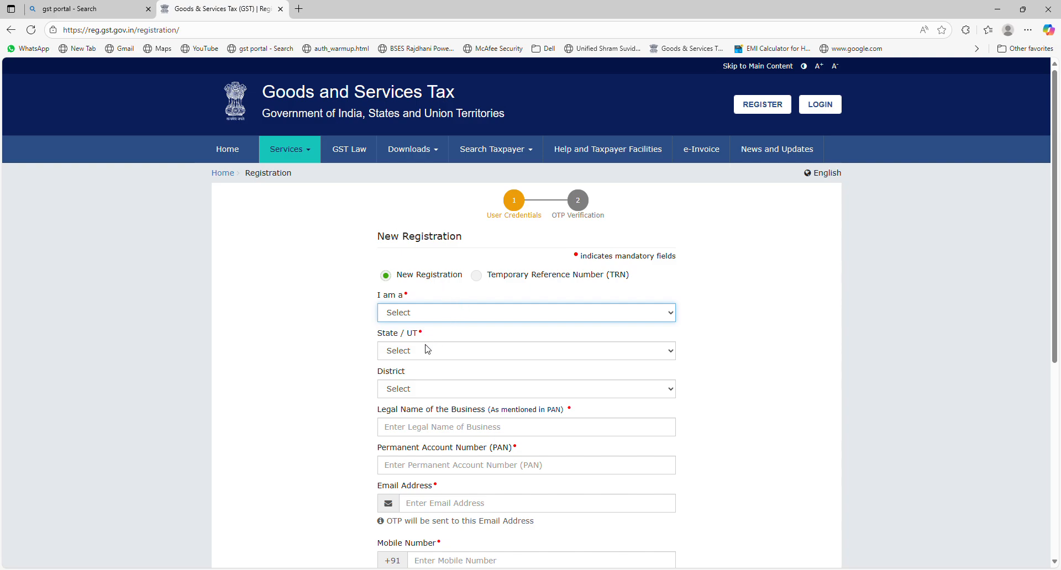
- Choose Taxpayer as the applicant type and Delhi as the State / UT
key("Down")
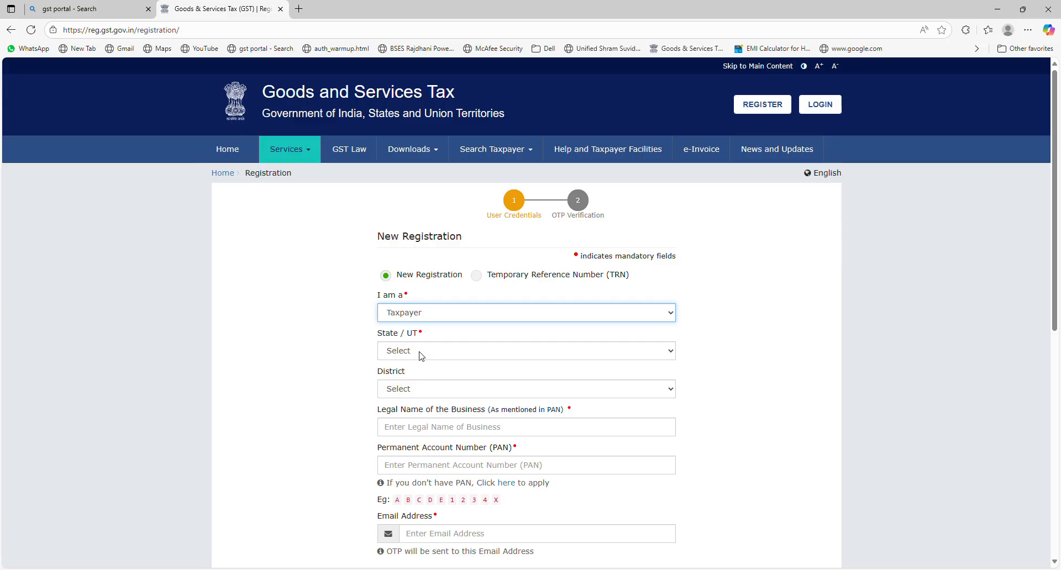
key("Tab")
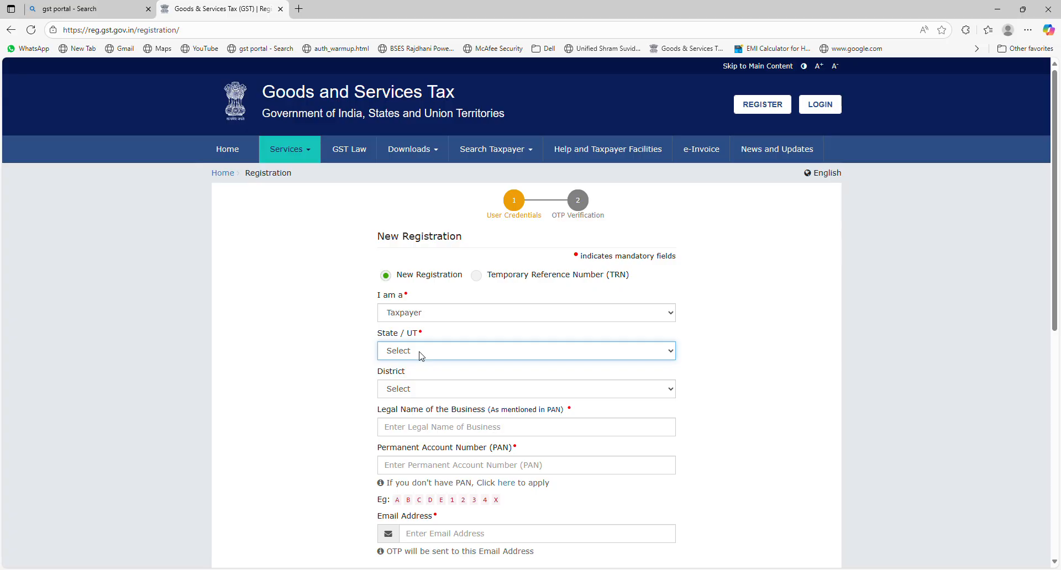
left_click(405, 198)
left_click(404, 392)
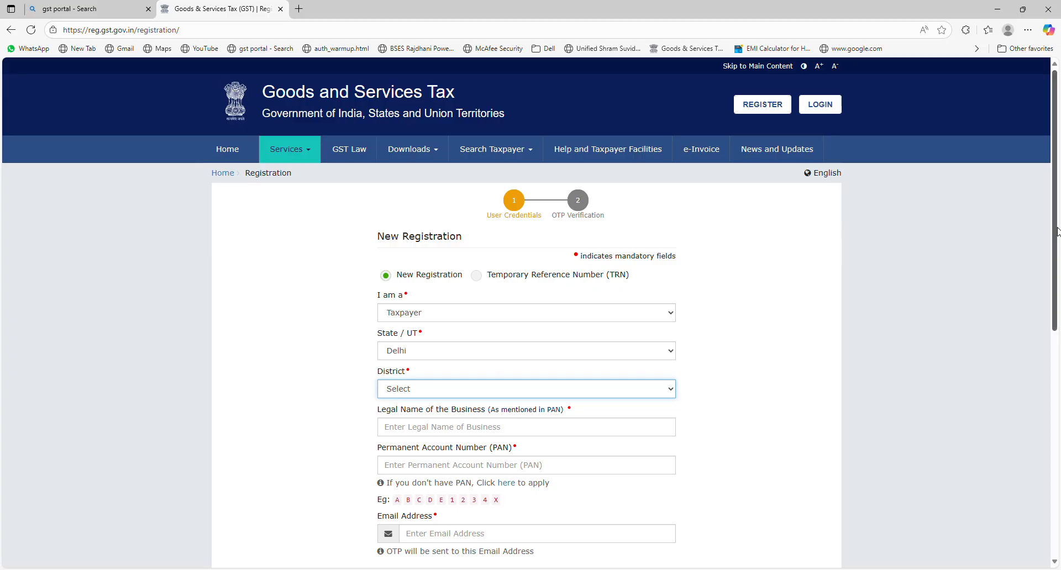
scroll(1057, 231, "down", 2)
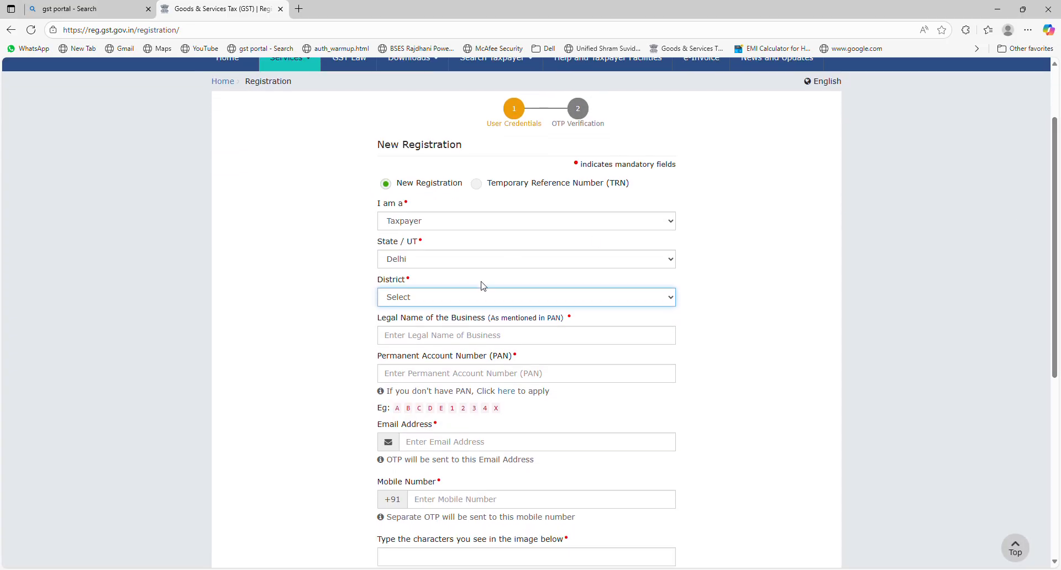
- Select South West Delhi as the district and enter the business legal name
left_click(414, 456)
left_click(423, 342)
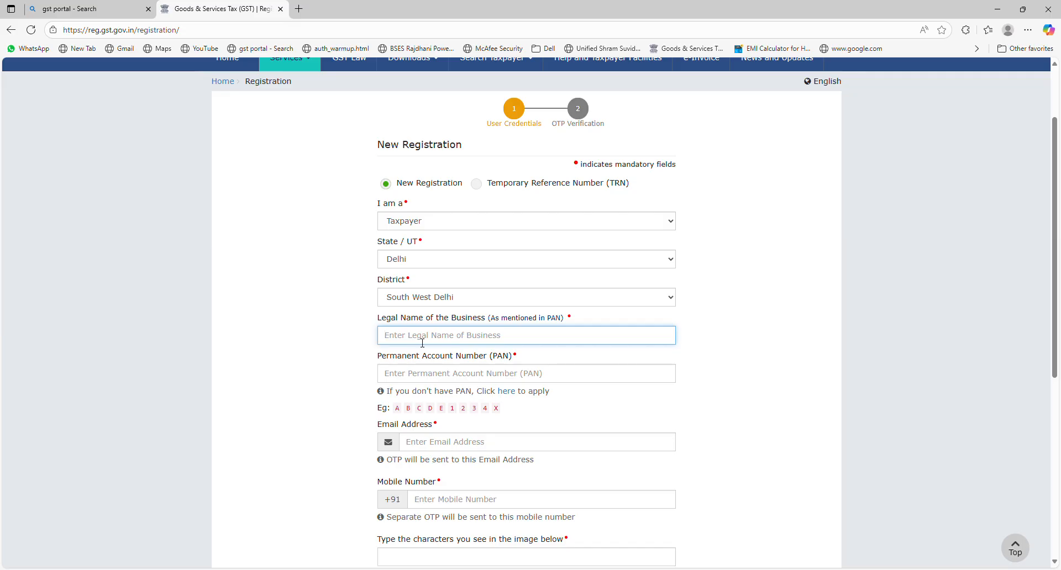
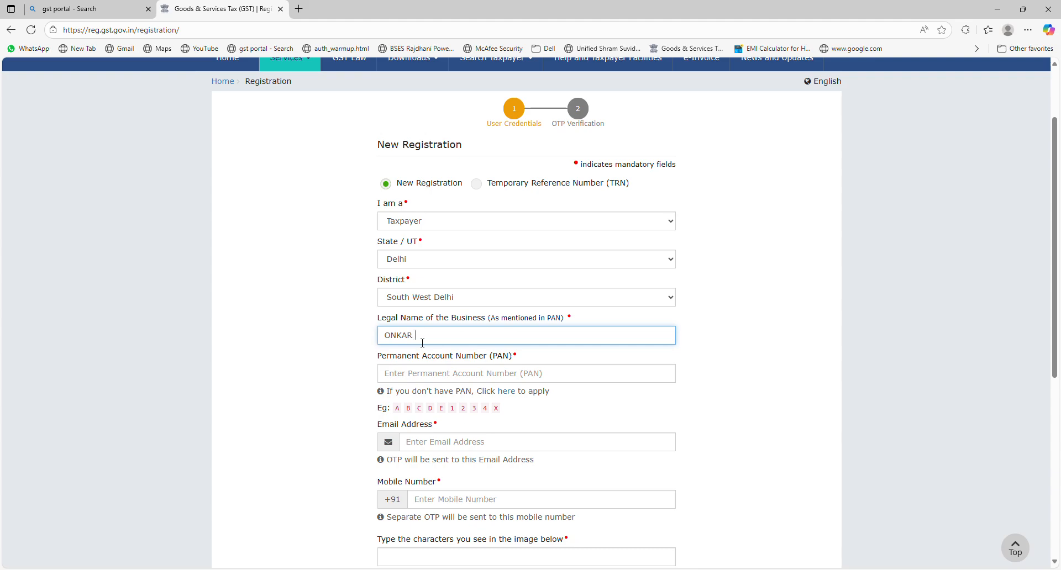
- Enter the PAN and the email address, correcting a typo in each
left_click(452, 382)
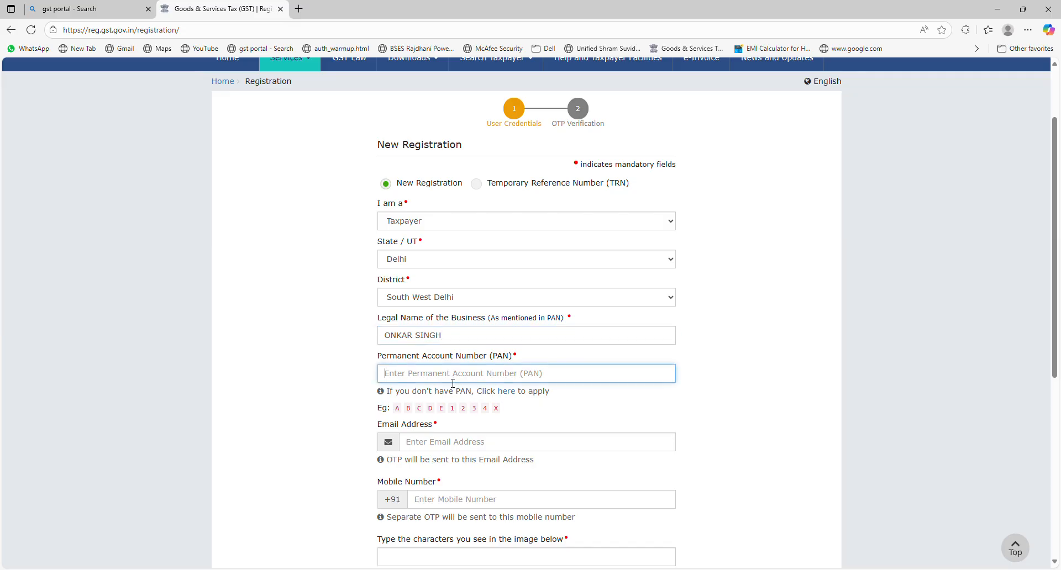
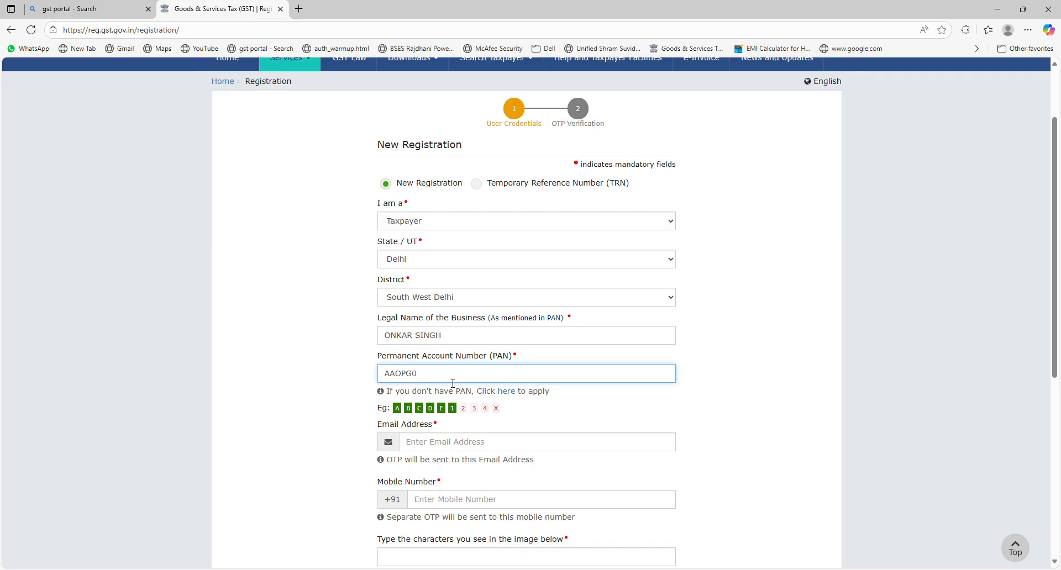
left_click(481, 441)
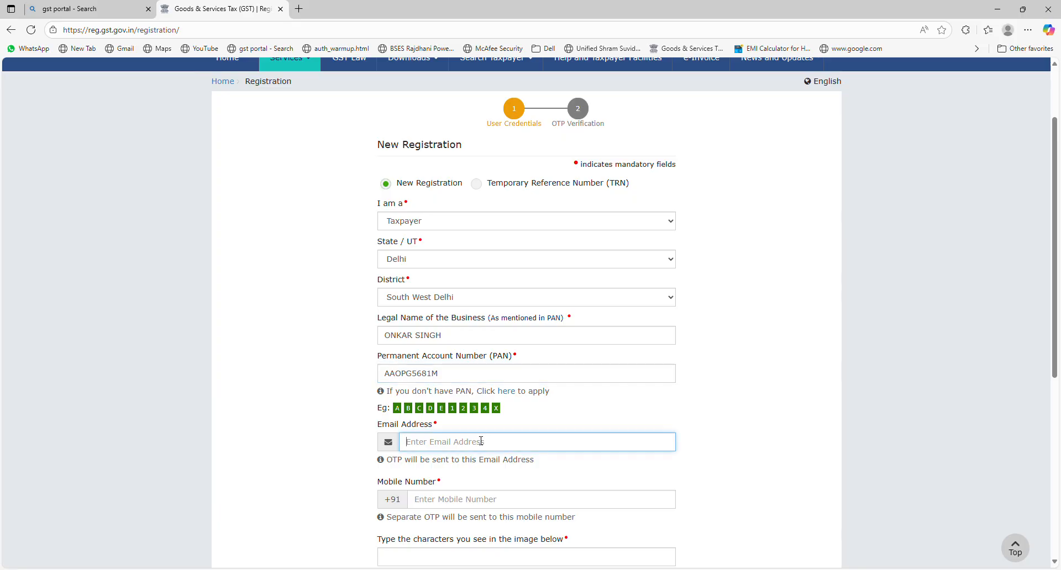
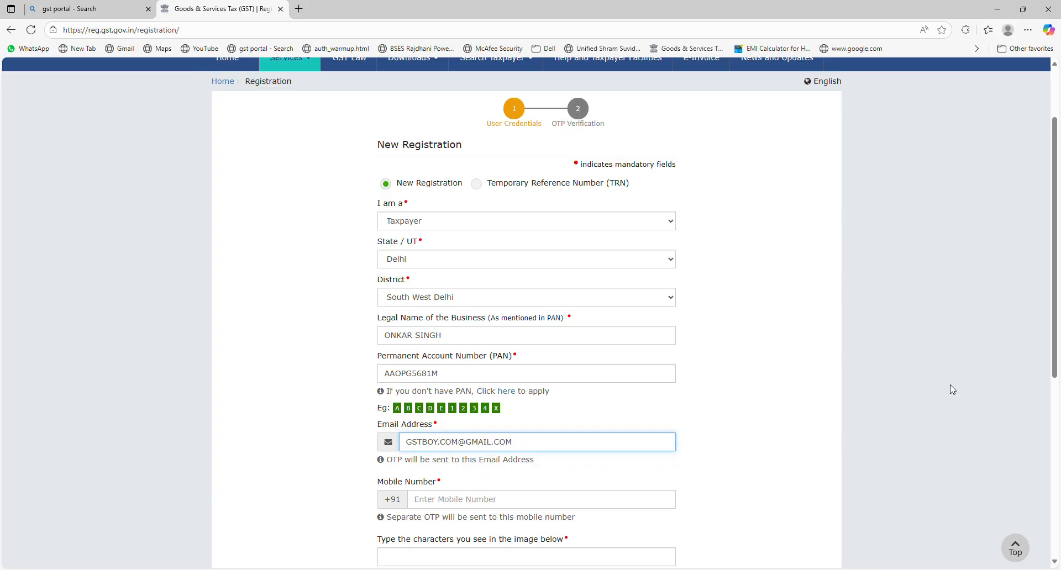
- Enter the applicant's mobile number and the displayed captcha characters
scroll(1059, 365, "down", 3)
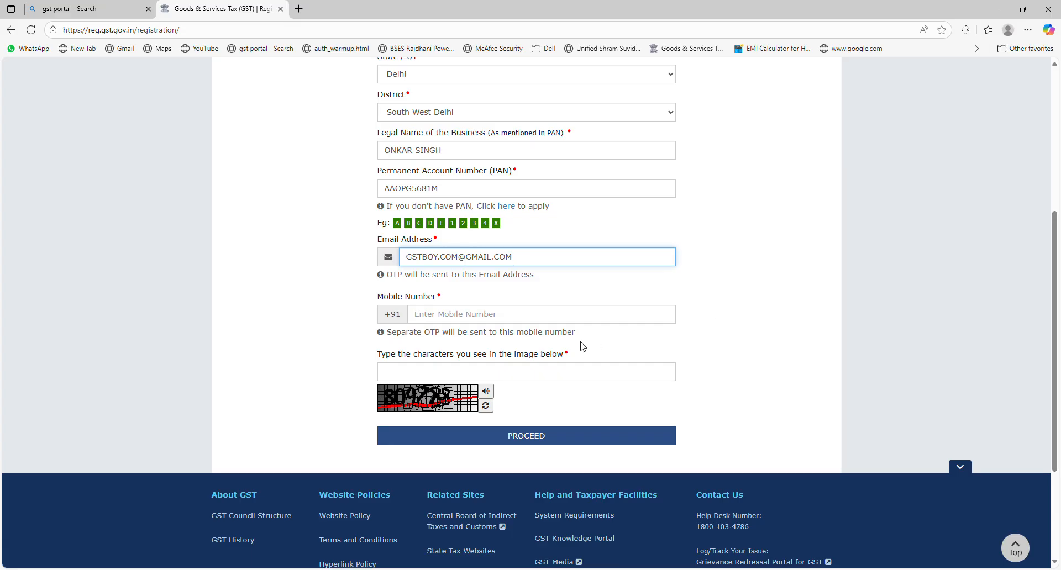
left_click(549, 316)
type("999999999")
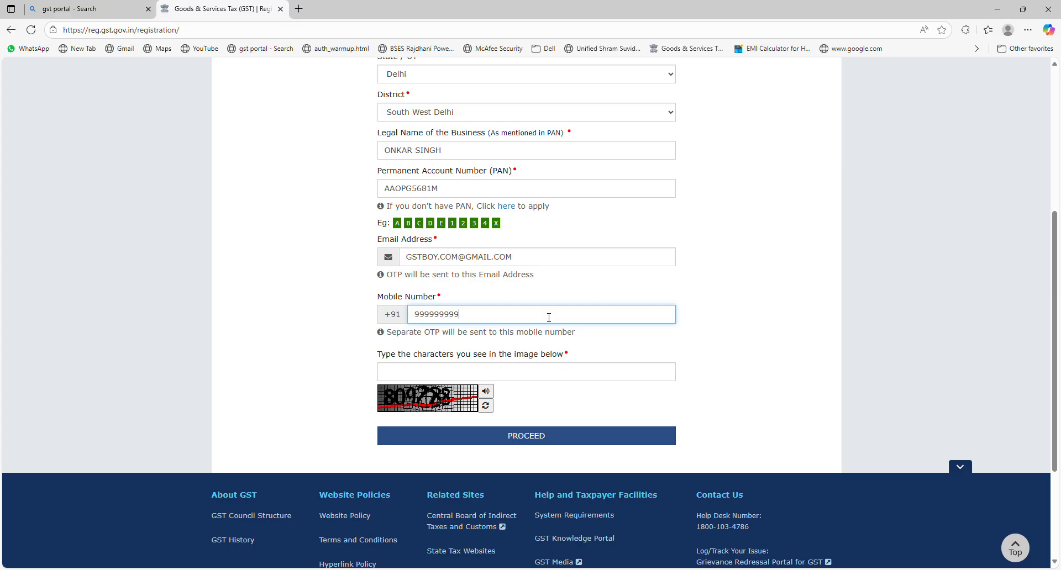
left_click(521, 375)
type("809288")
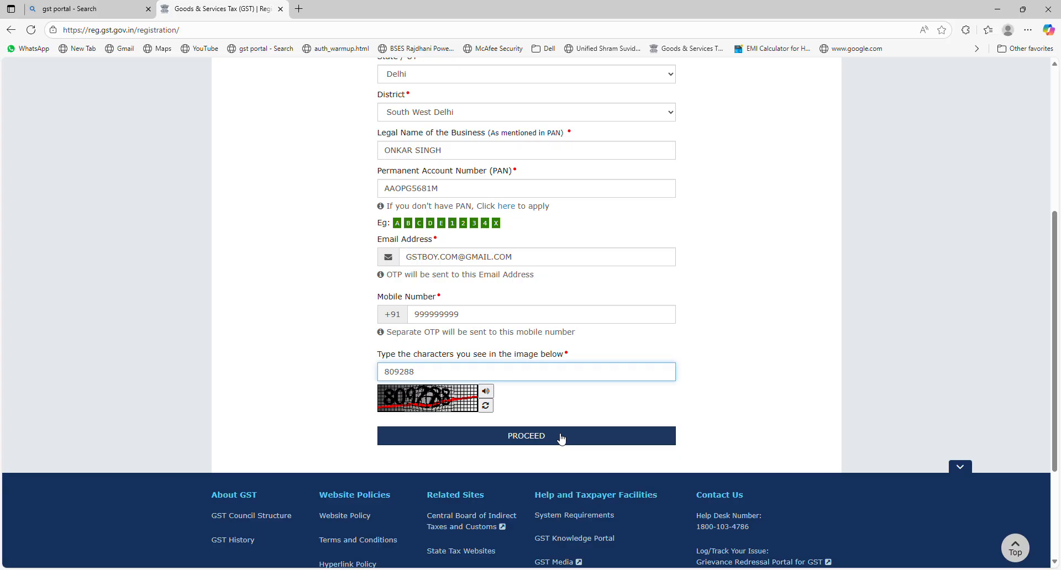
left_click_drag(1056, 303, 1059, 176)
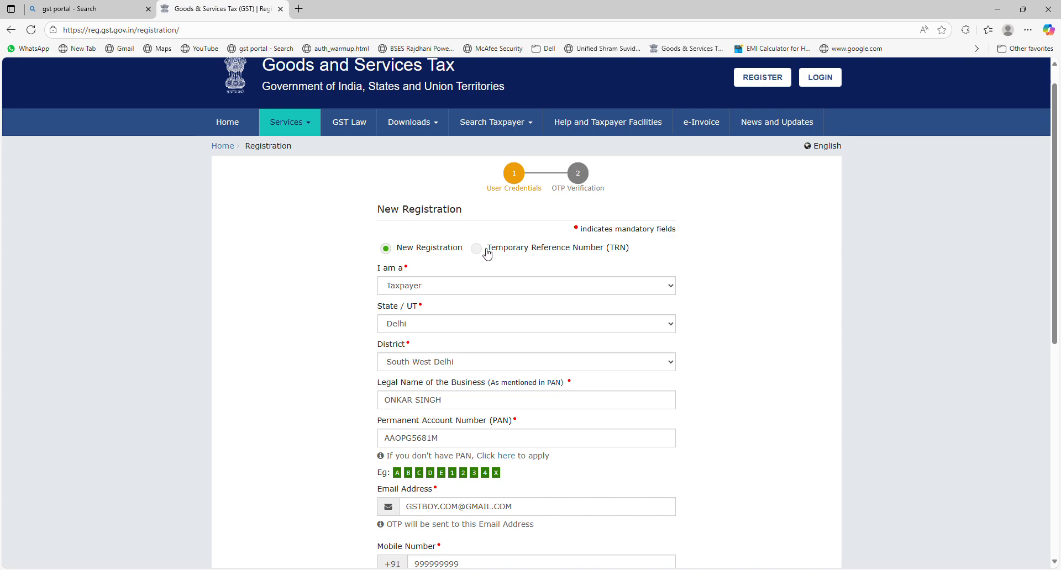
- Return to New Registration and log in with the Temporary Reference Number and captcha
left_click(305, 131)
mouse_move(238, 148)
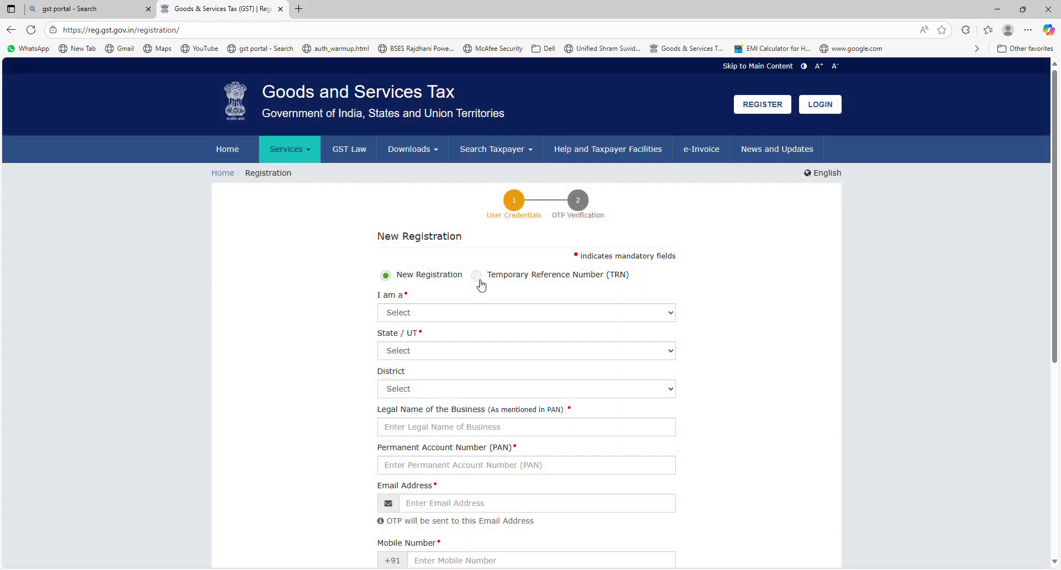
left_click(477, 276)
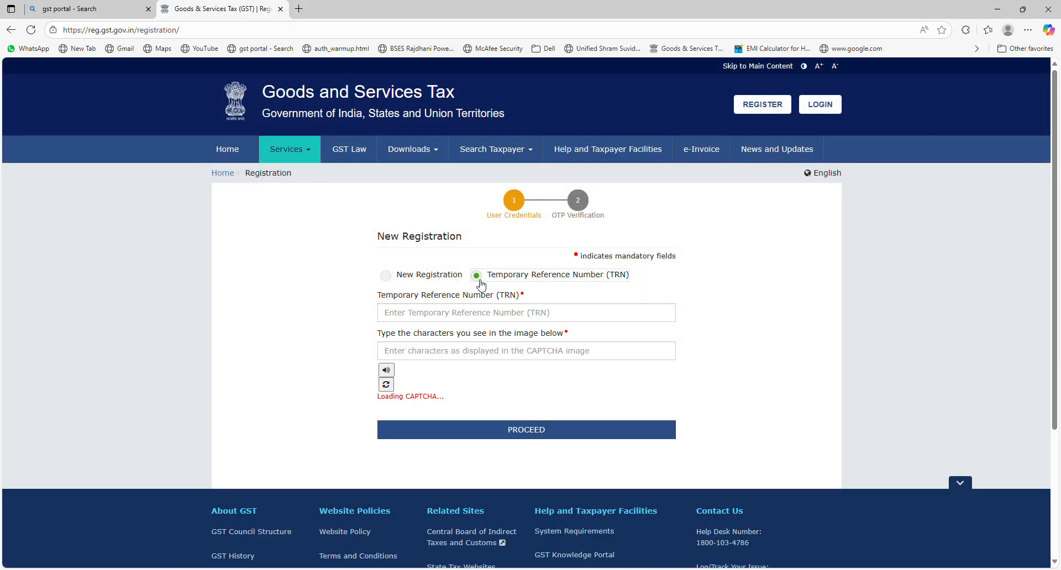
left_click(451, 320)
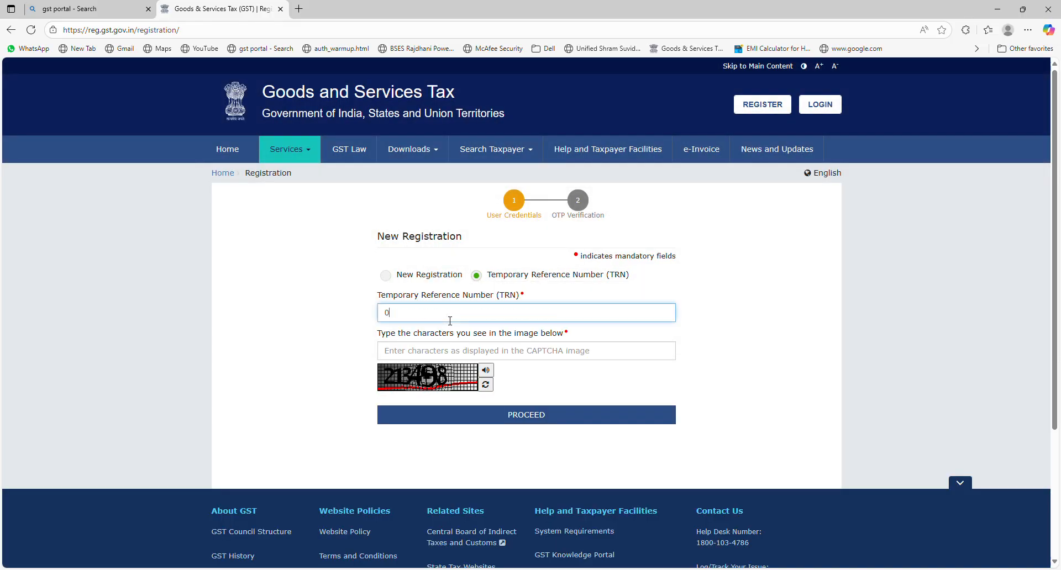
left_click(431, 351)
type("213498")
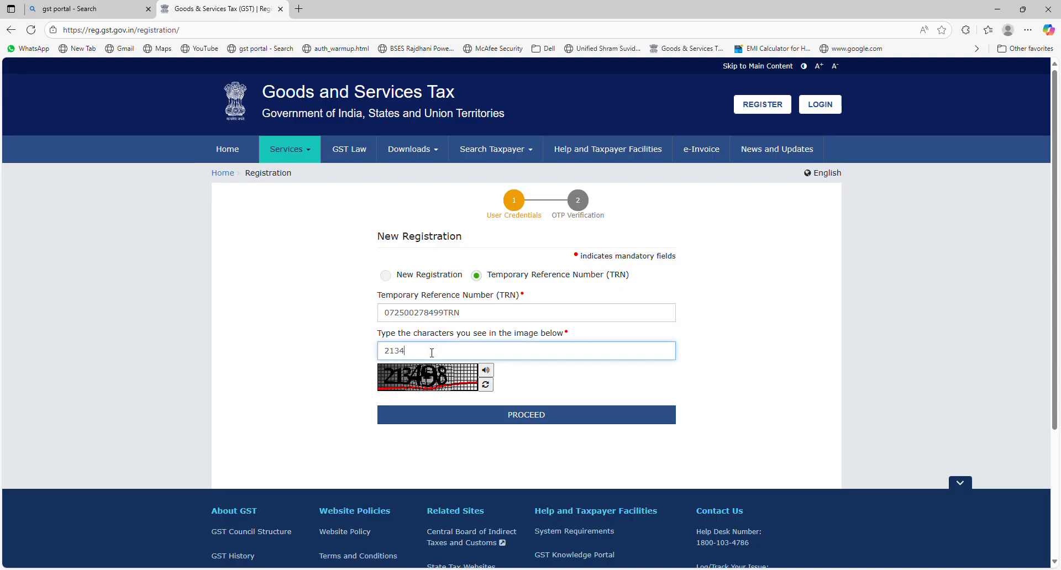
left_click(524, 414)
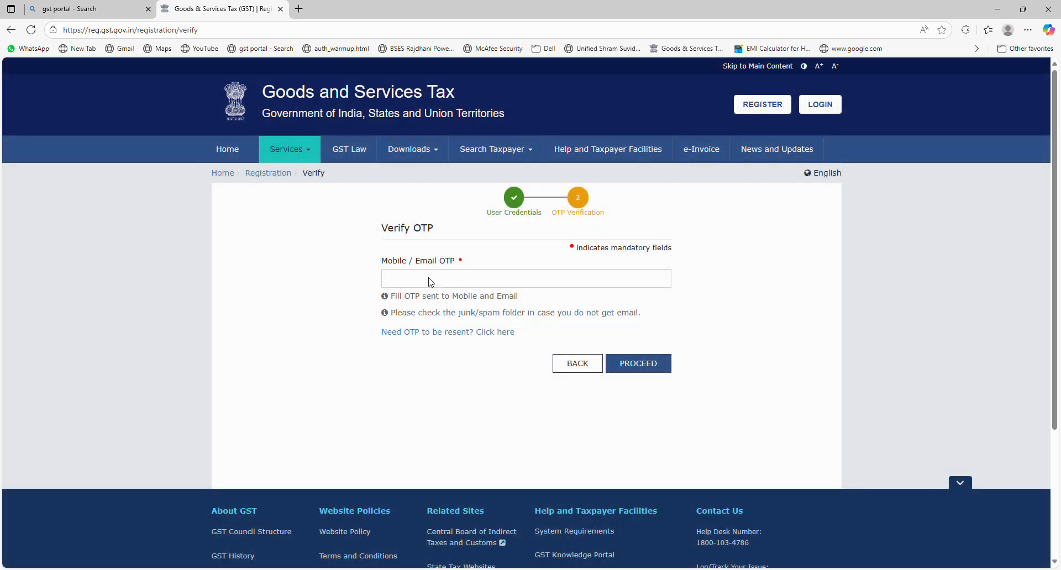
- Paste the received OTP into the Mobile / Email OTP field and verify it
left_click(434, 282)
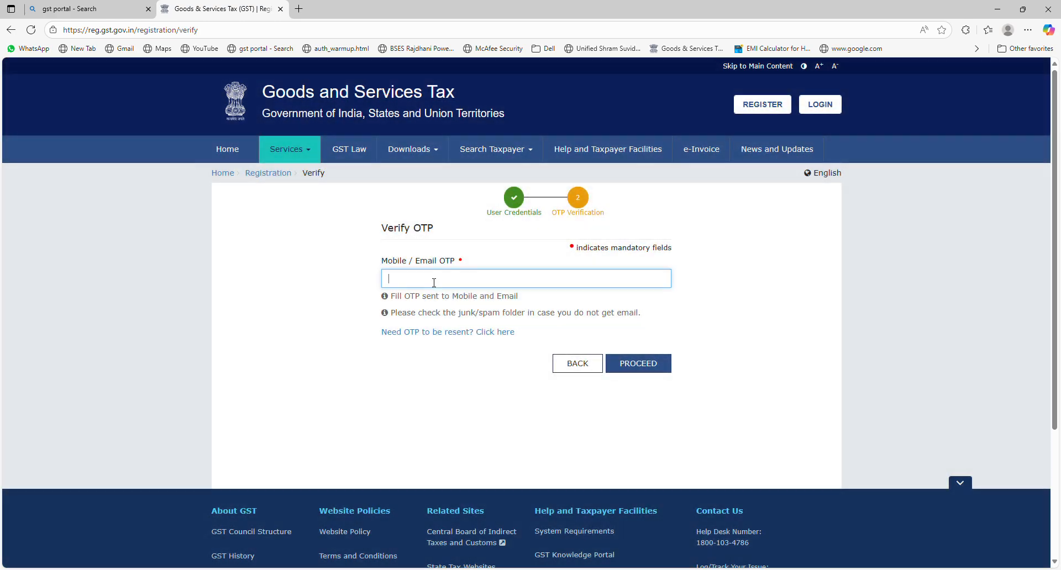
key("alt+Tab")
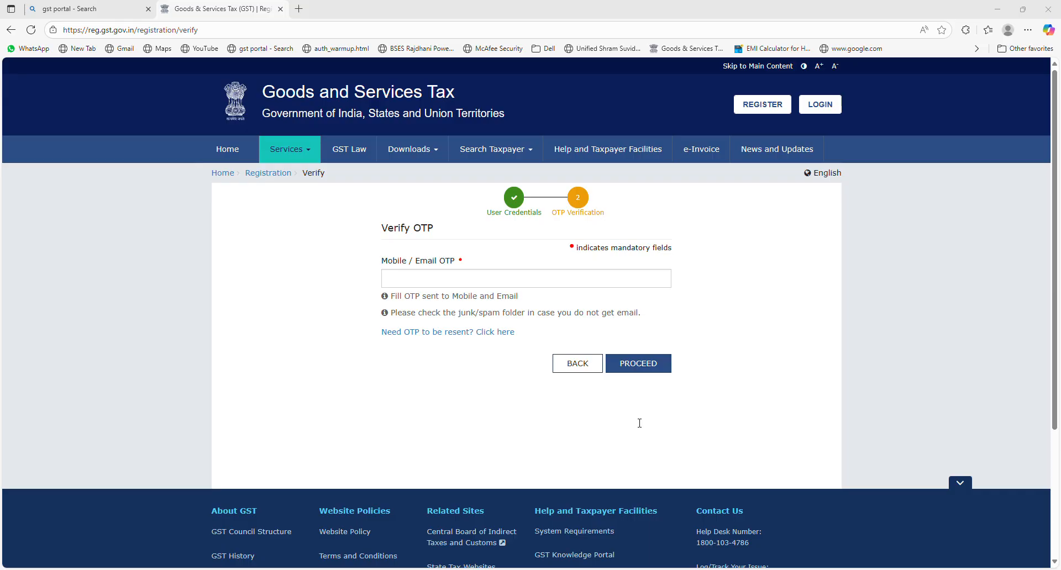
left_click(487, 283)
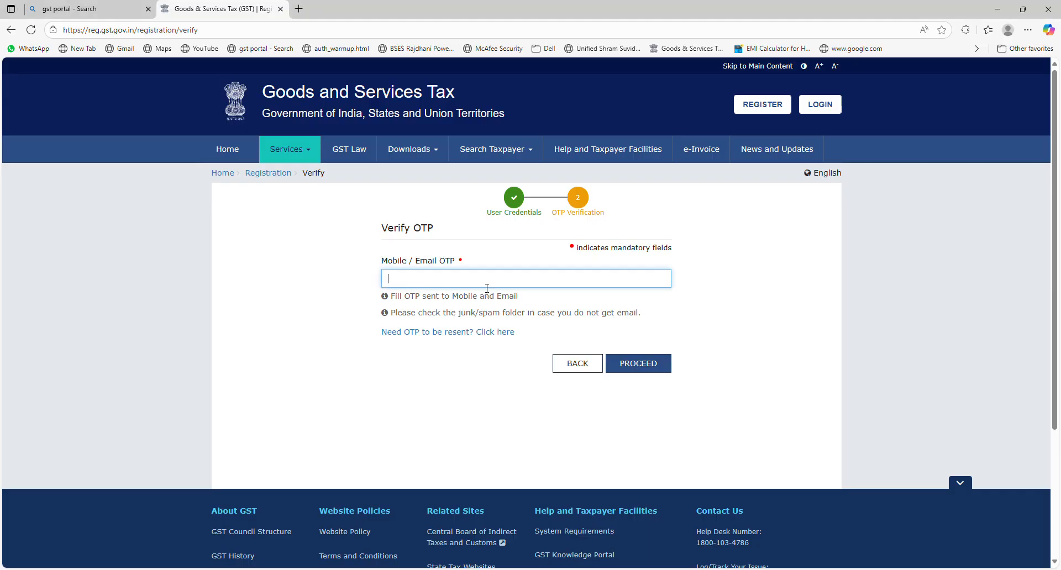
key("ctrl+v")
left_click(644, 367)
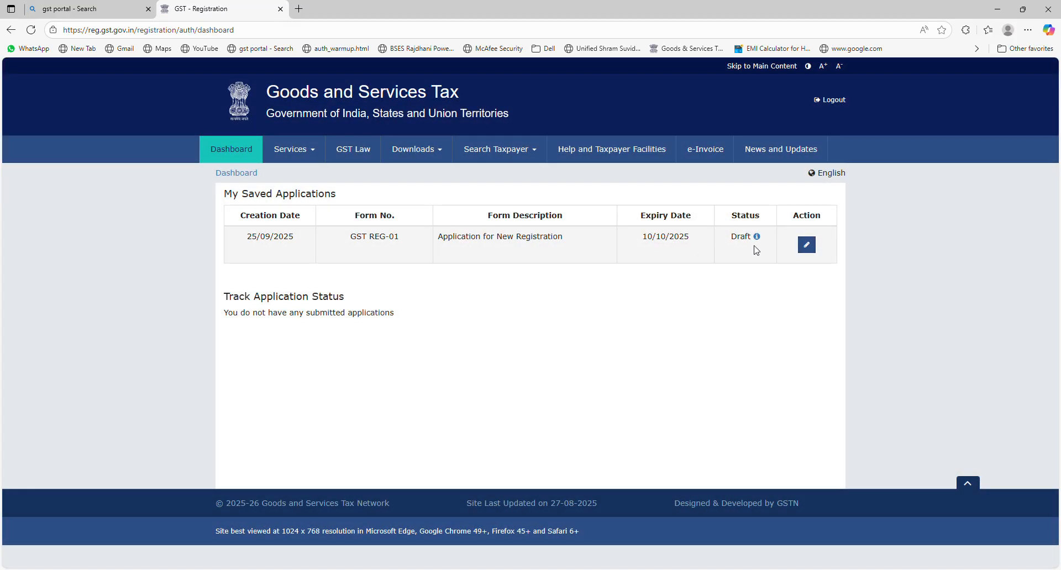
- Open the draft application and set trade name BAHFCHGFHGV, keeping constitution Proprietorship
left_click(807, 245)
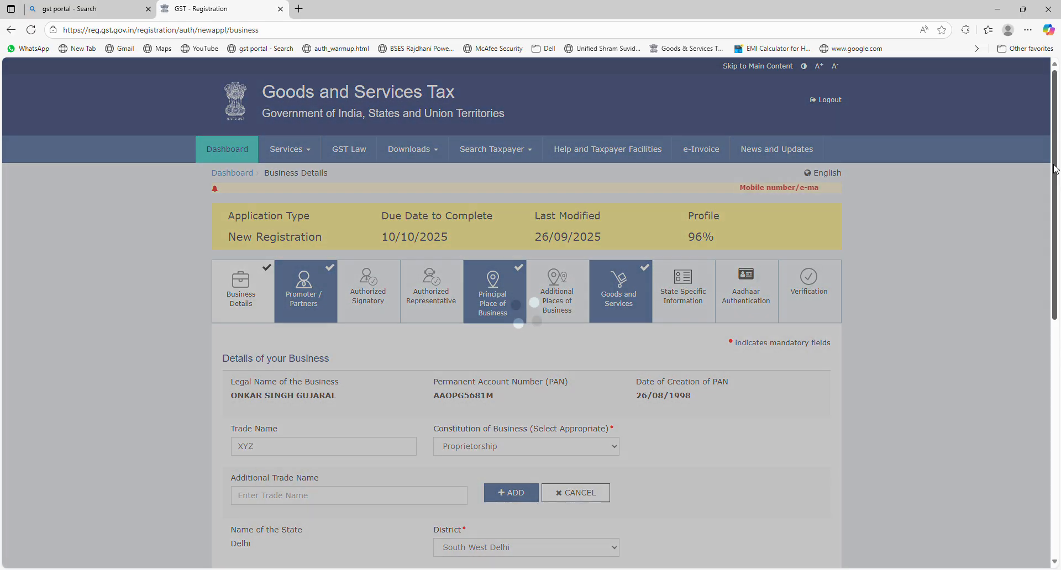
left_click_drag(1056, 170, 1060, 273)
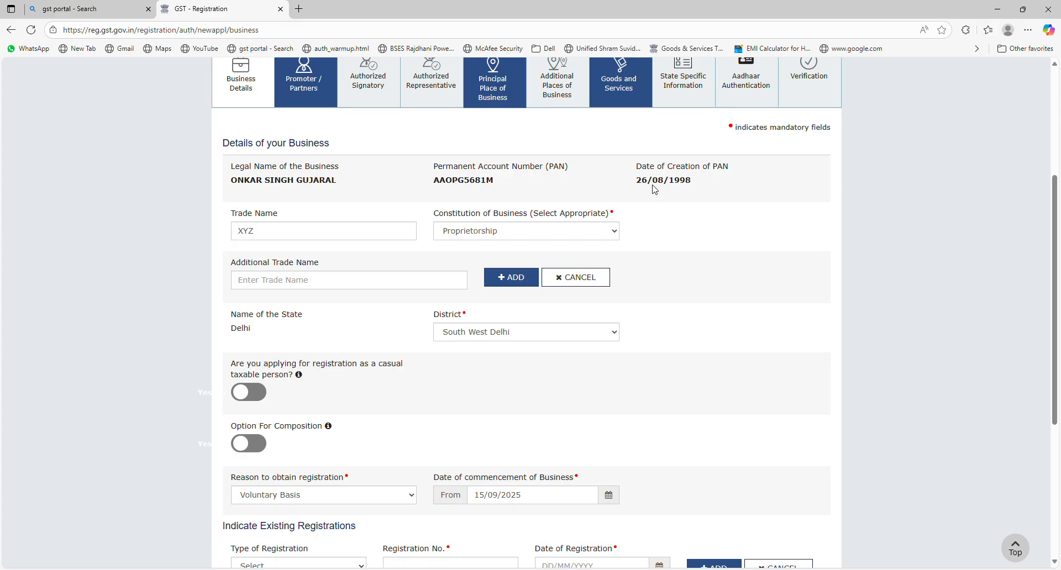
left_click(321, 241)
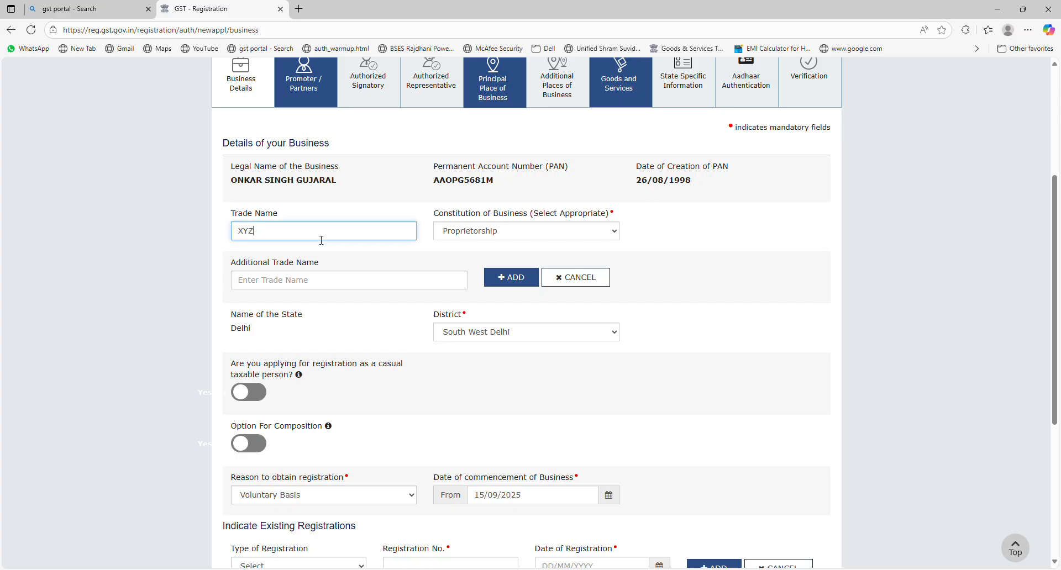
key("BackSpace")
key("BackSpace")
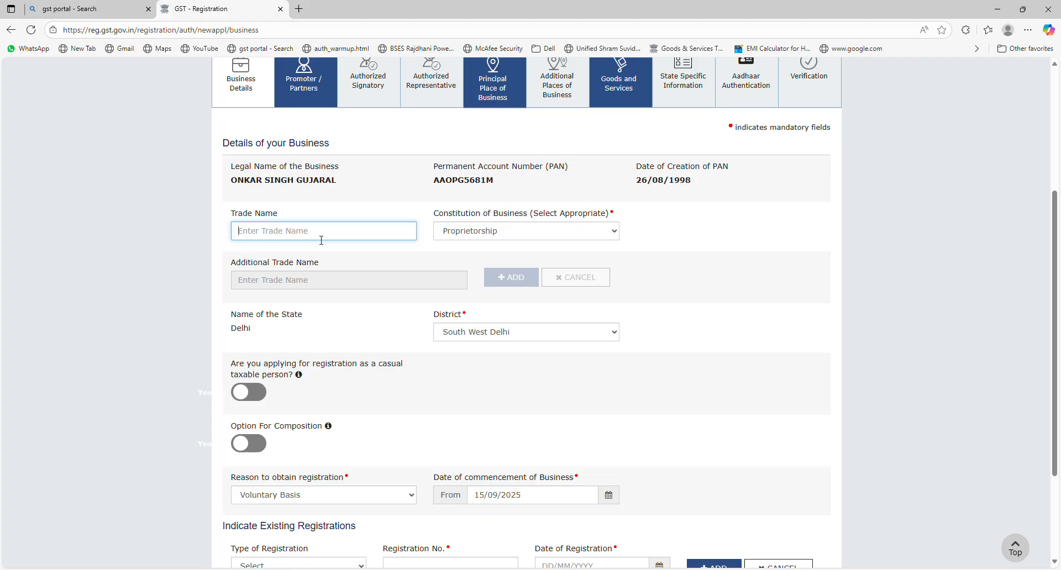
type("BAHFCHGFHGV")
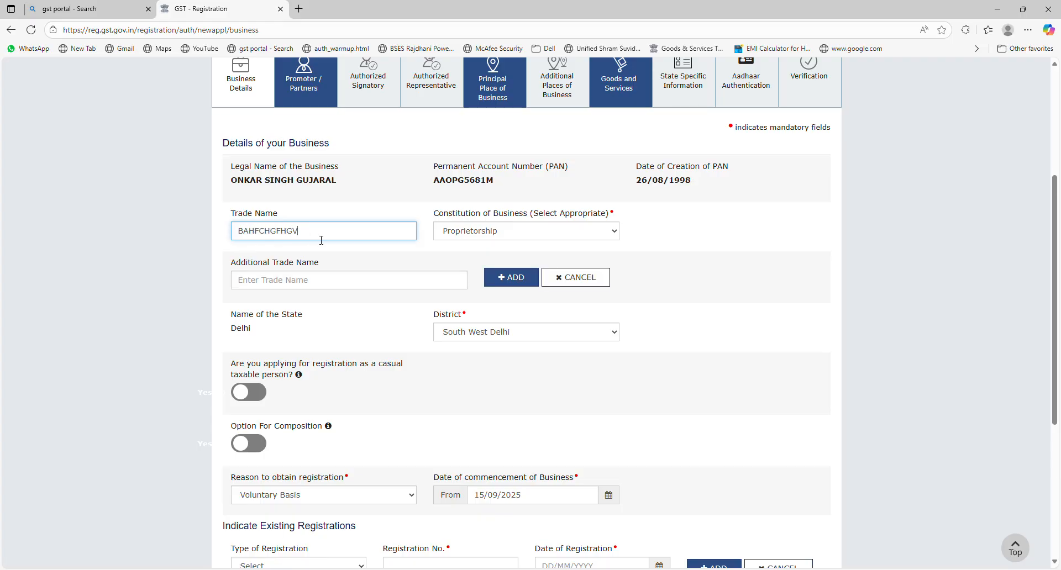
left_click(473, 236)
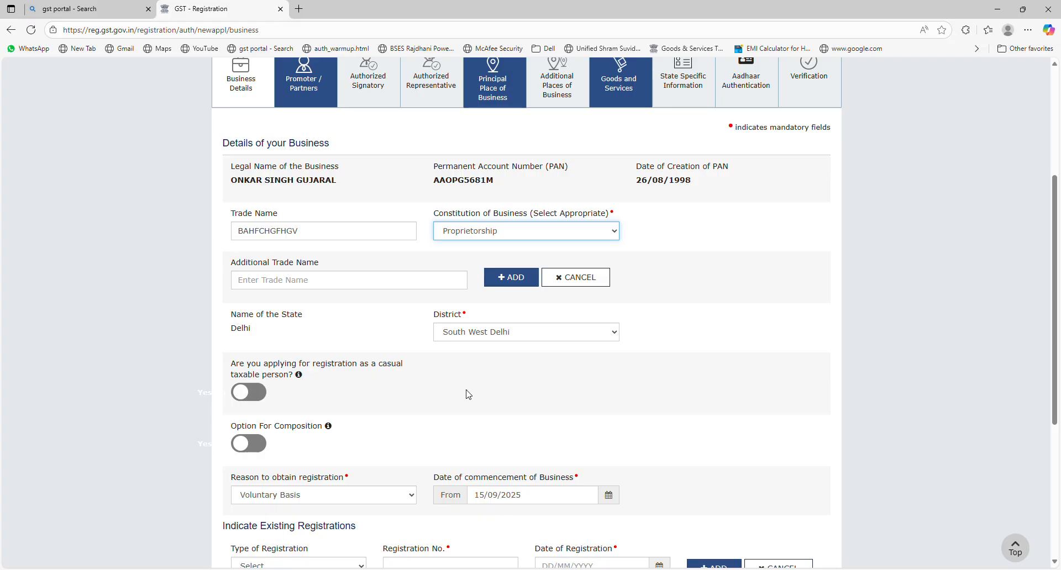
- Confirm district, reason and a 15/09/2025 commencement date, then save the Business Details
left_click(333, 288)
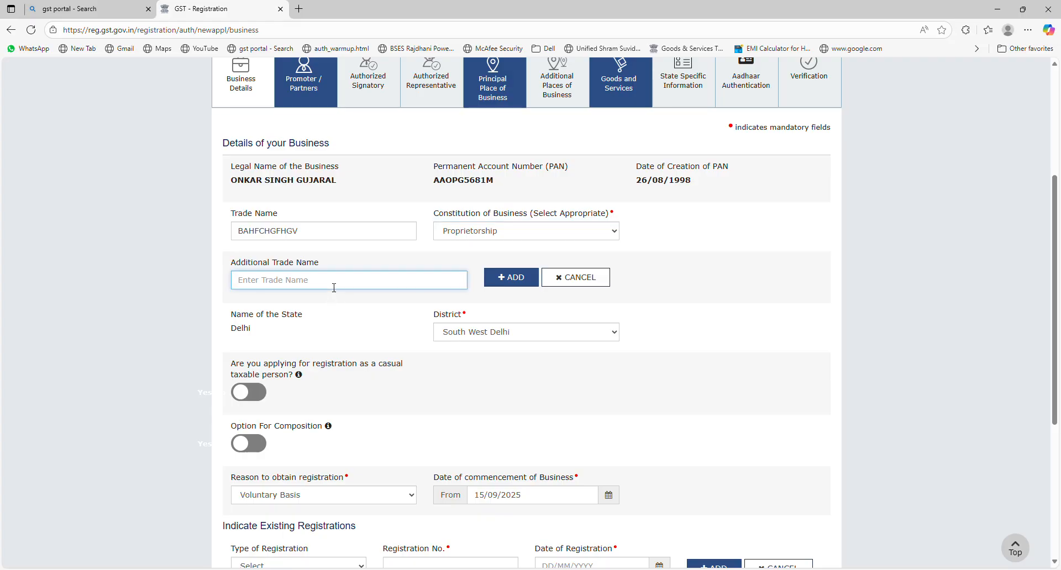
left_click(535, 338)
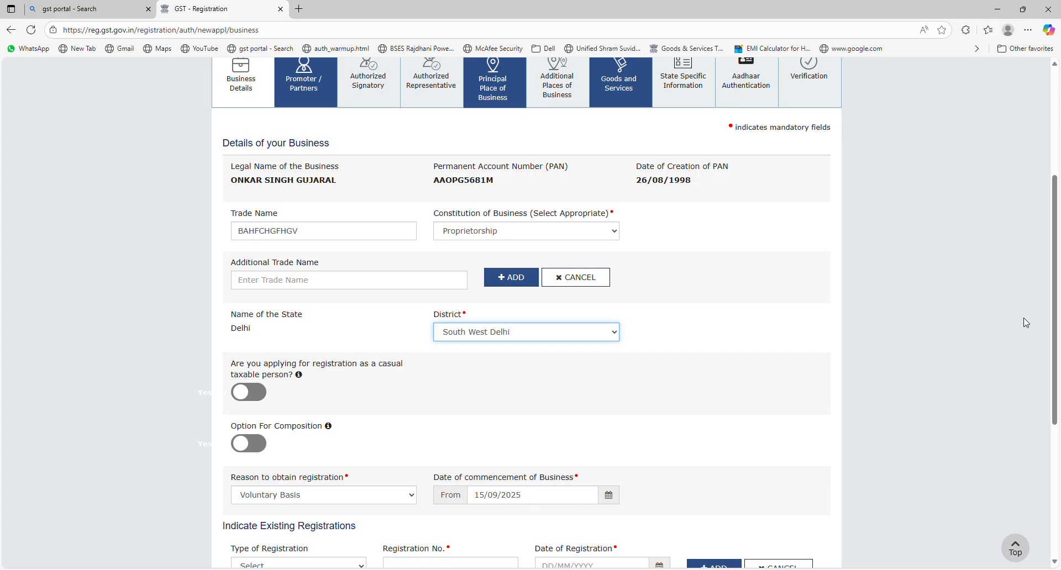
left_click_drag(1053, 310, 1058, 431)
left_click(397, 248)
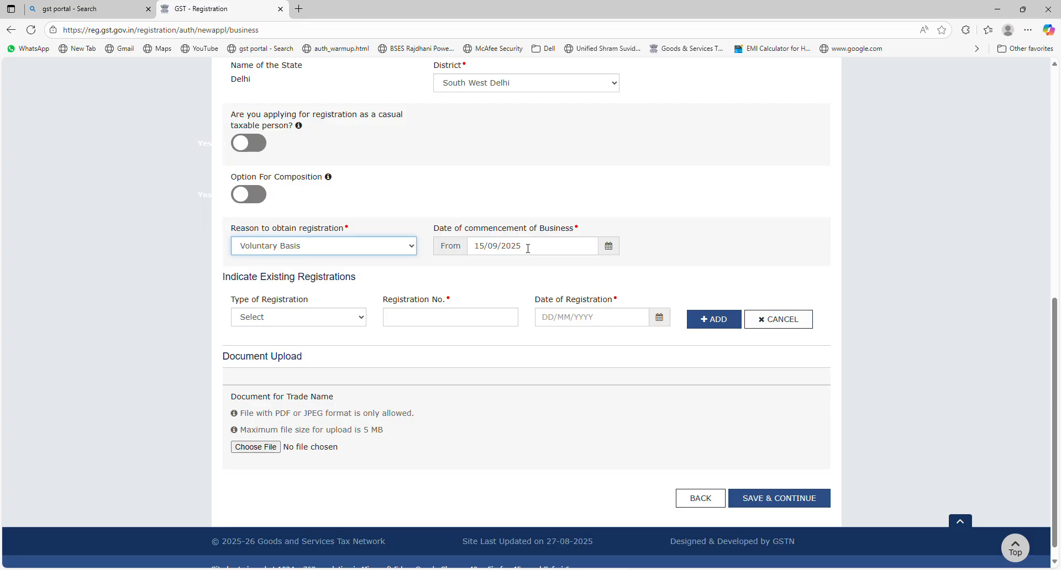
left_click(610, 246)
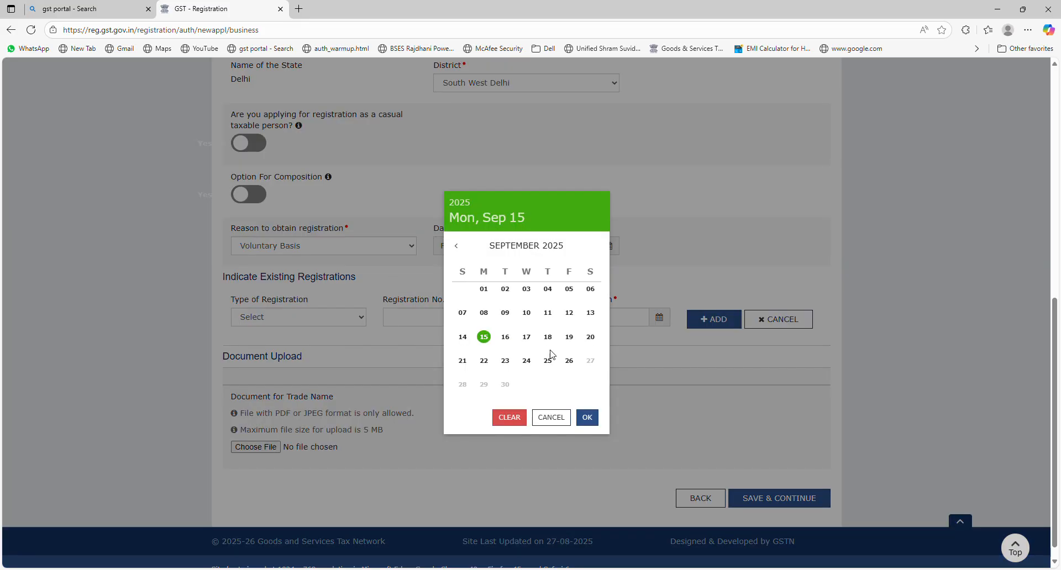
left_click(691, 253)
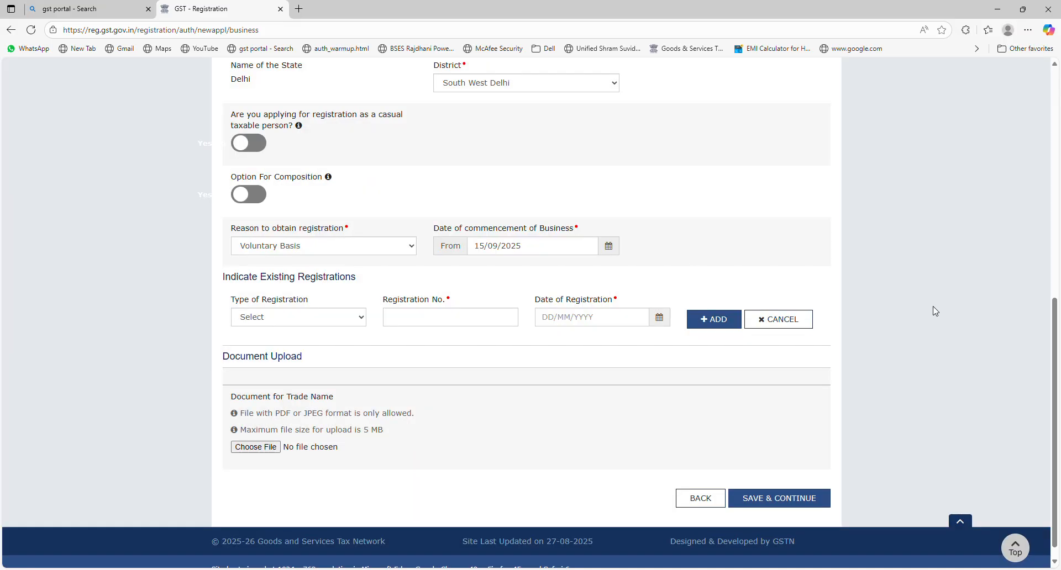
scroll(1058, 383, "down", 1)
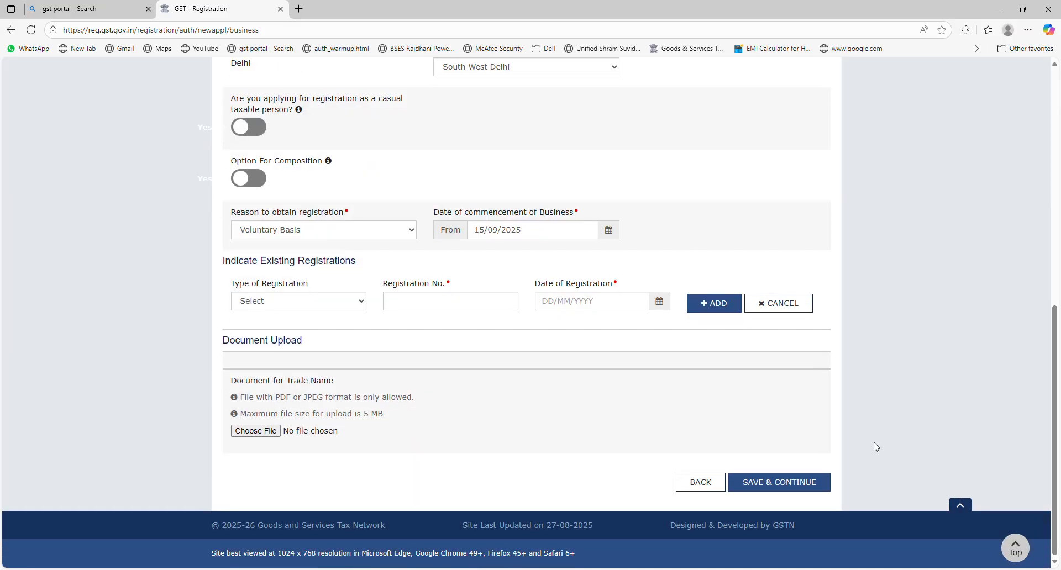
left_click(796, 482)
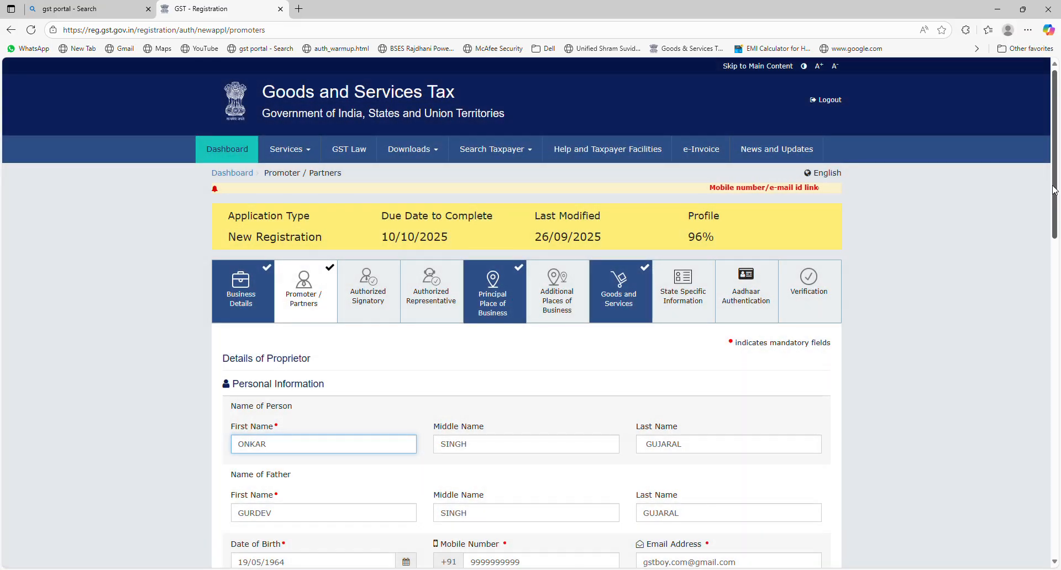
- Review the proprietor's name, father's name, date of birth, contacts, gender and PROPRIETOR designation
left_click_drag(1055, 190, 1060, 293)
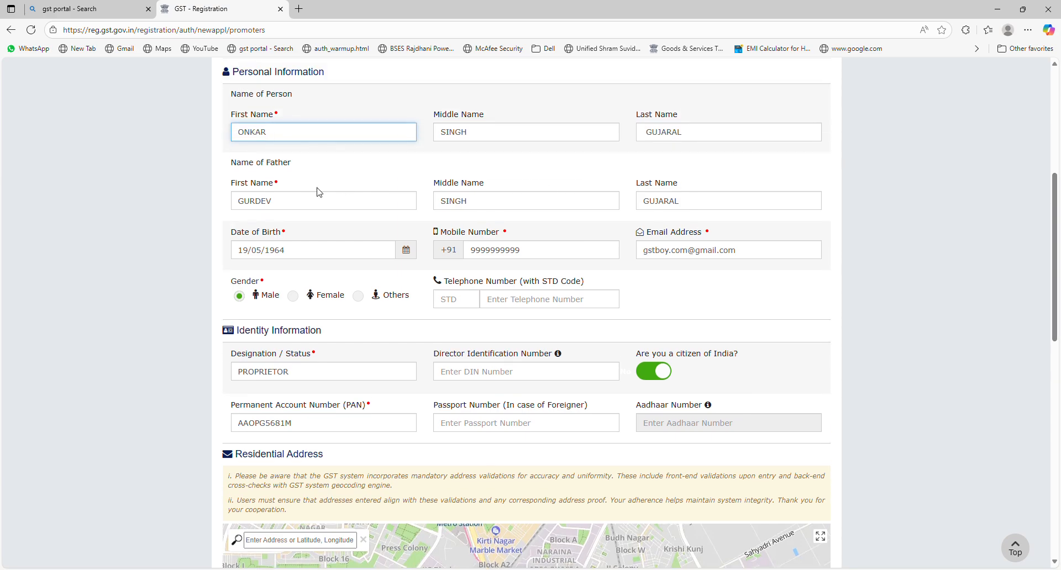
double_click(284, 138)
double_click(510, 131)
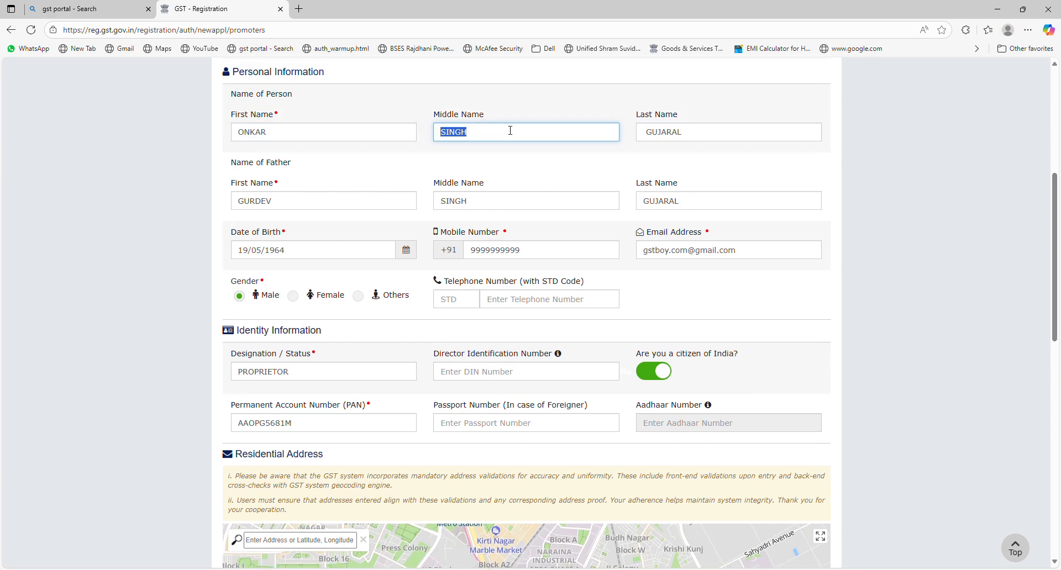
double_click(687, 138)
double_click(312, 210)
double_click(449, 205)
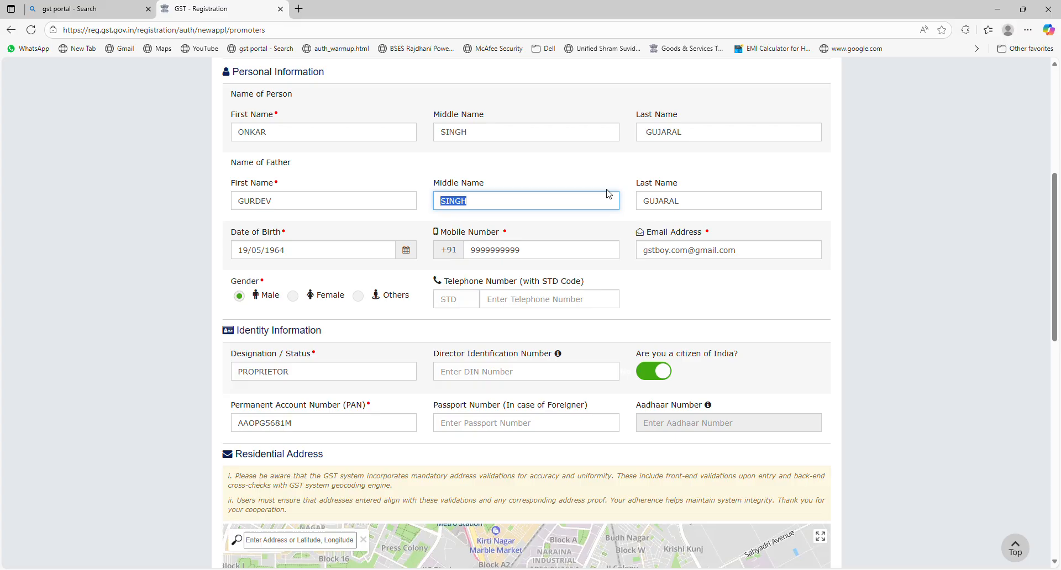
double_click(665, 186)
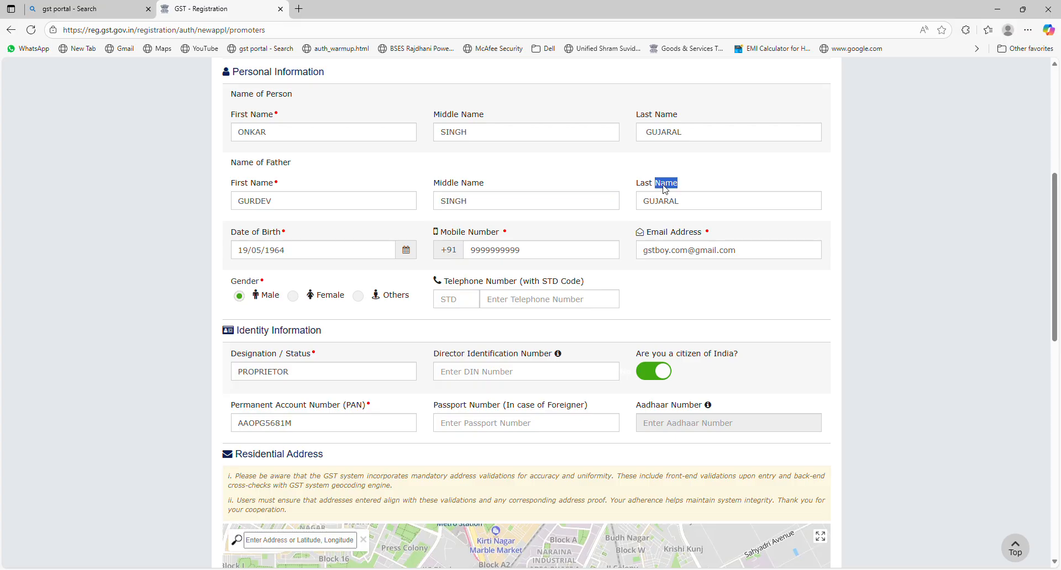
double_click(320, 261)
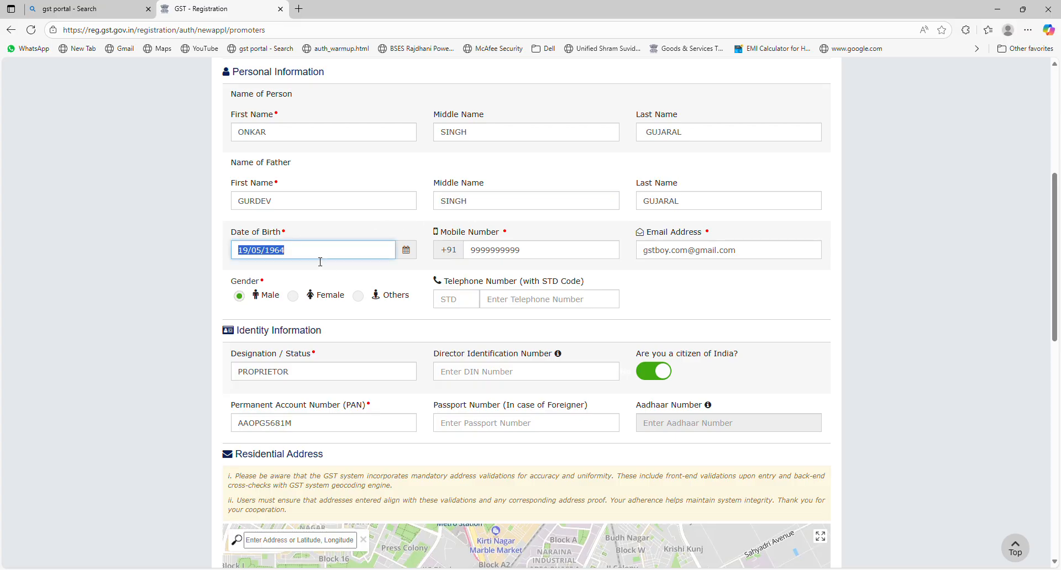
left_click(505, 257)
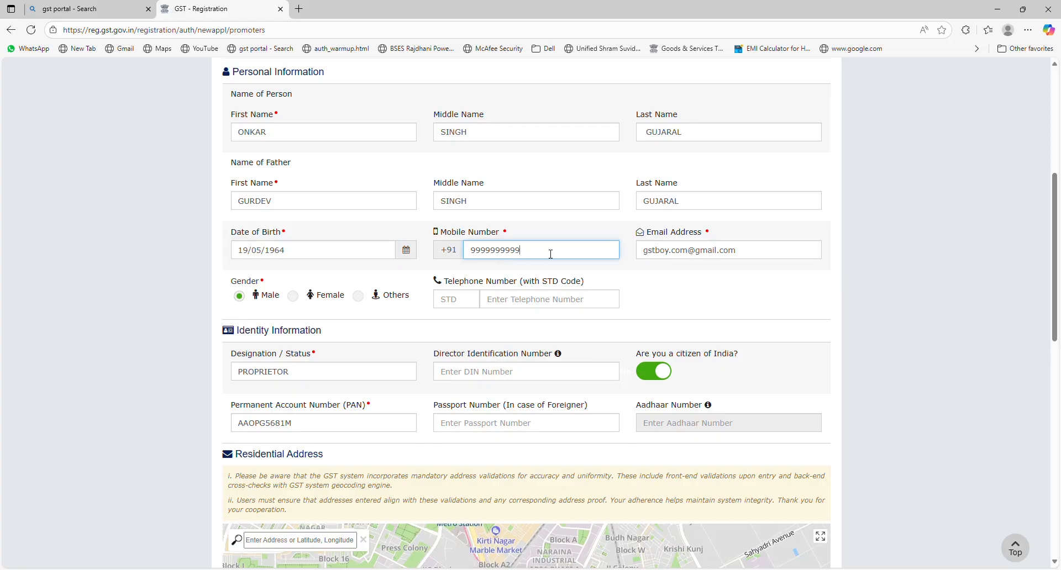
left_click(749, 253)
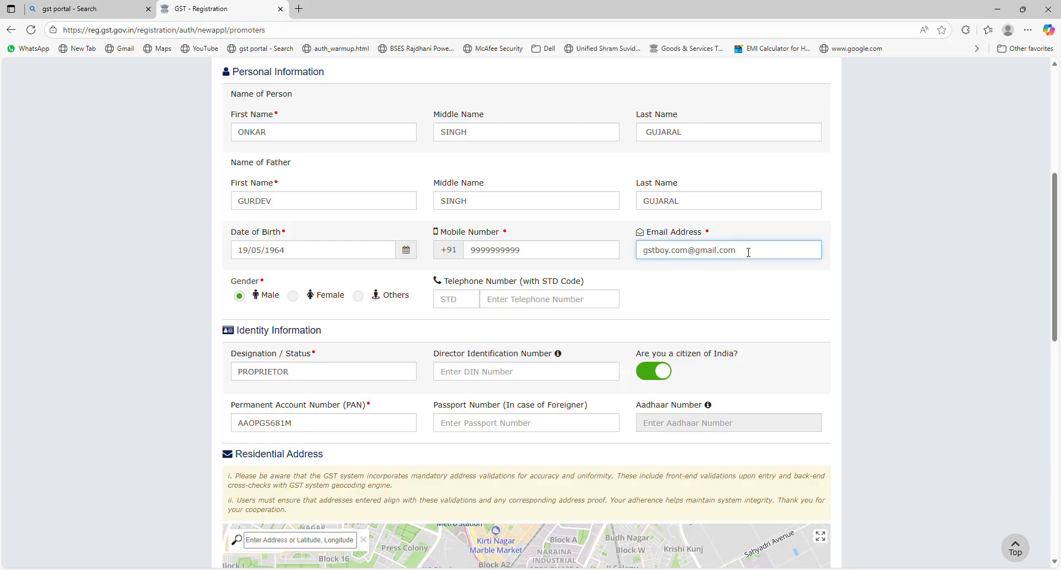
left_click(739, 222)
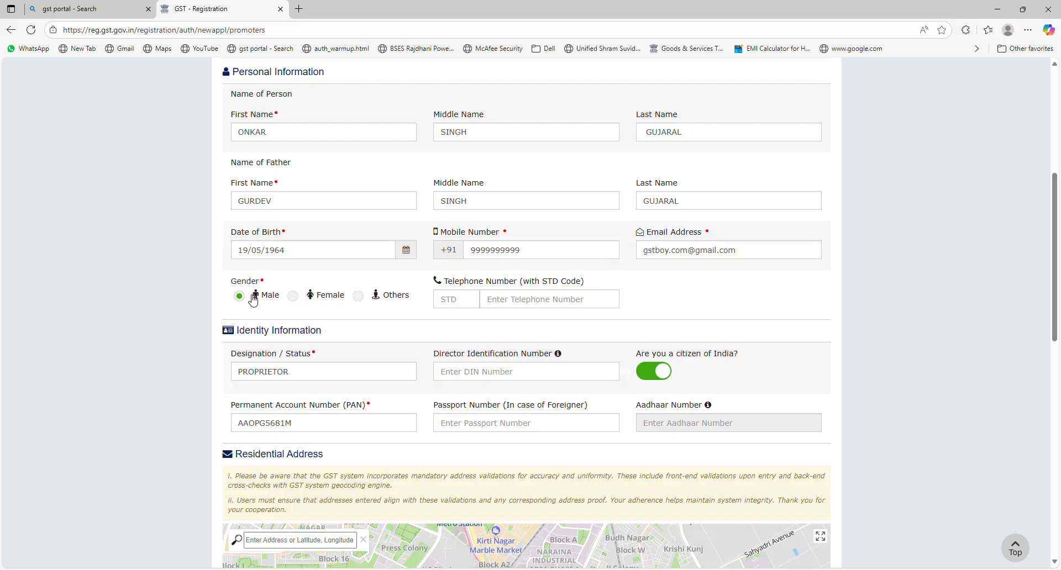
left_click(313, 372)
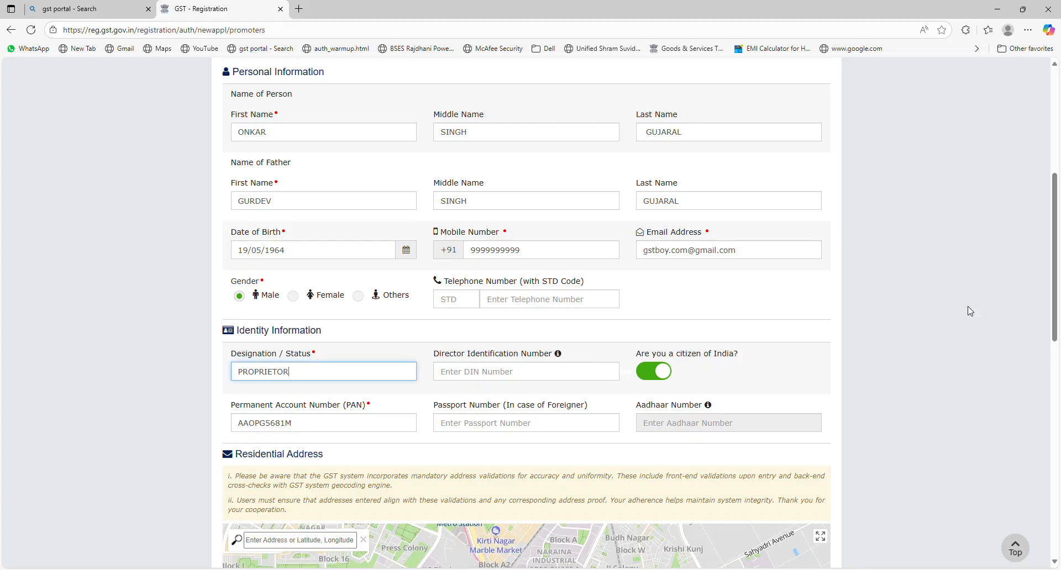
- Check the residential address PIN code and save the Promoter / Partners details
scroll(1059, 269, "down", 4)
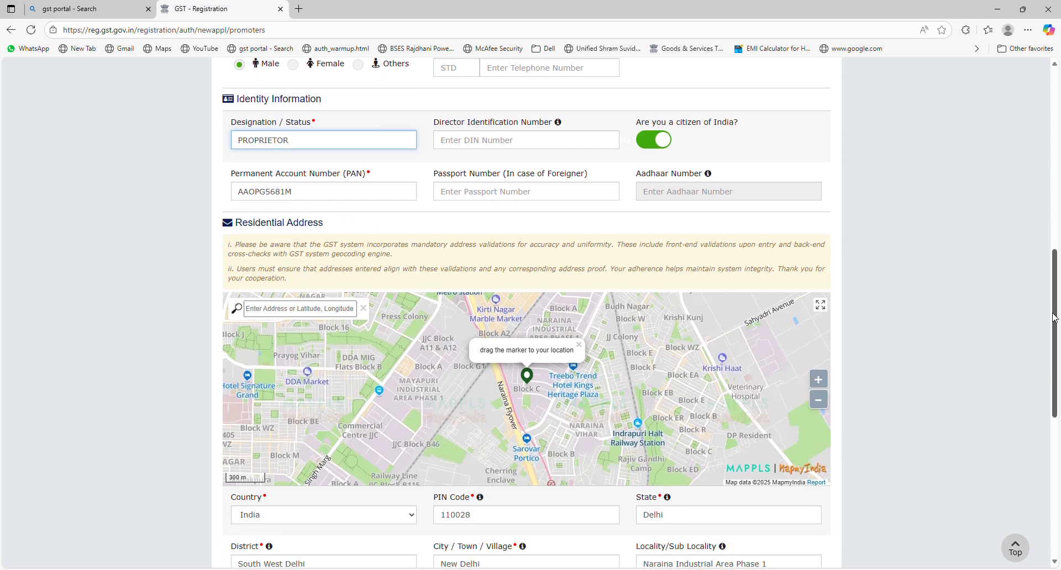
scroll(1056, 329, "down", 1)
scroll(1056, 329, "down", 3)
scroll(240, 132, "up", 1)
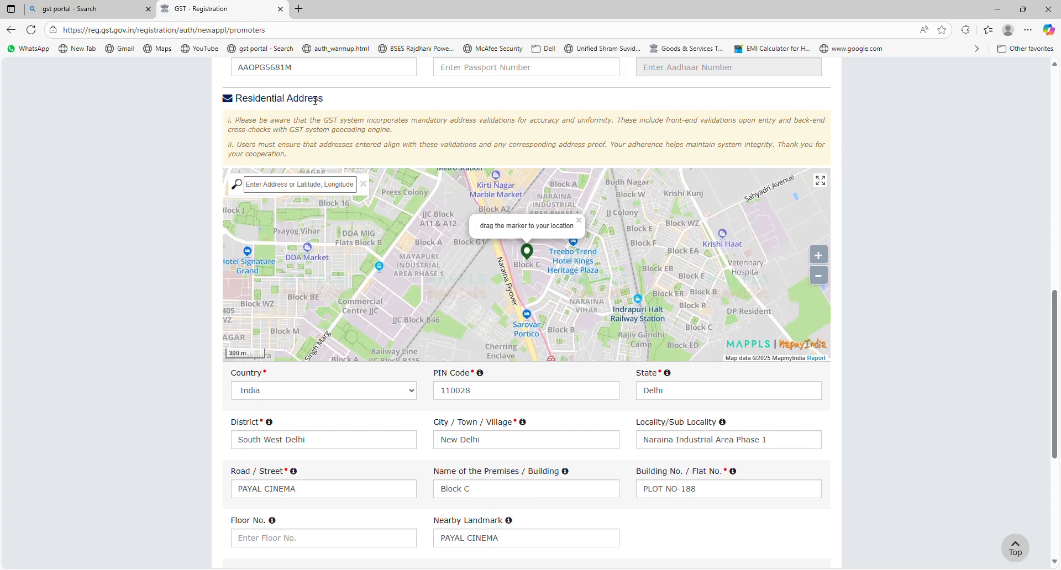
left_click_drag(315, 101, 224, 100)
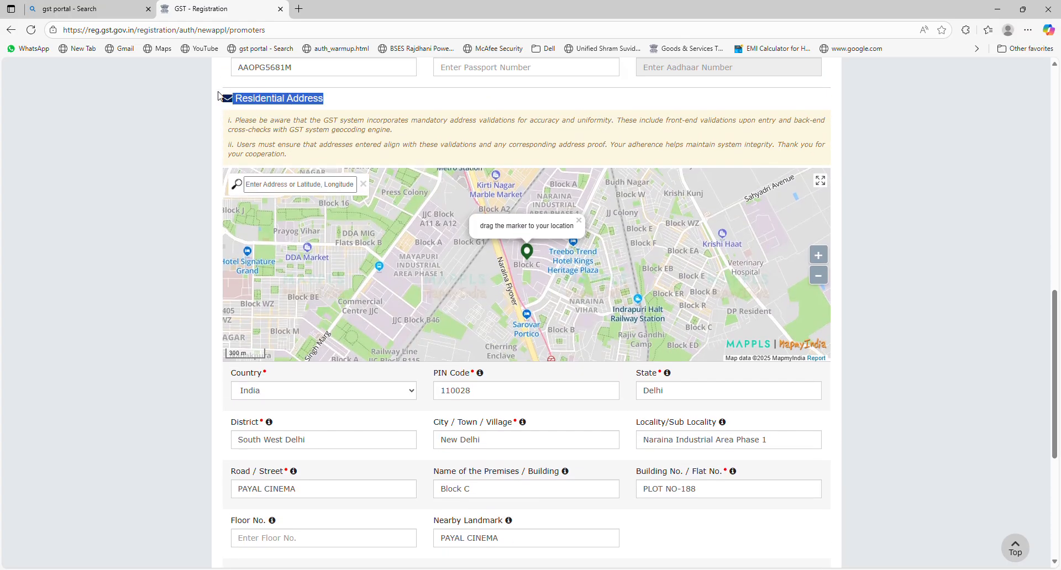
double_click(483, 397)
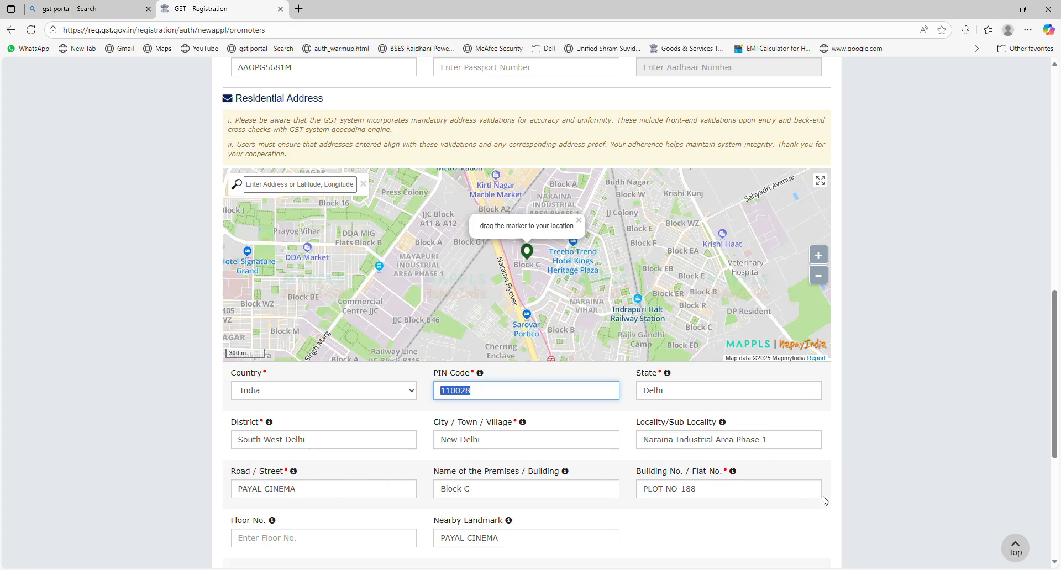
scroll(1056, 341, "down", 4)
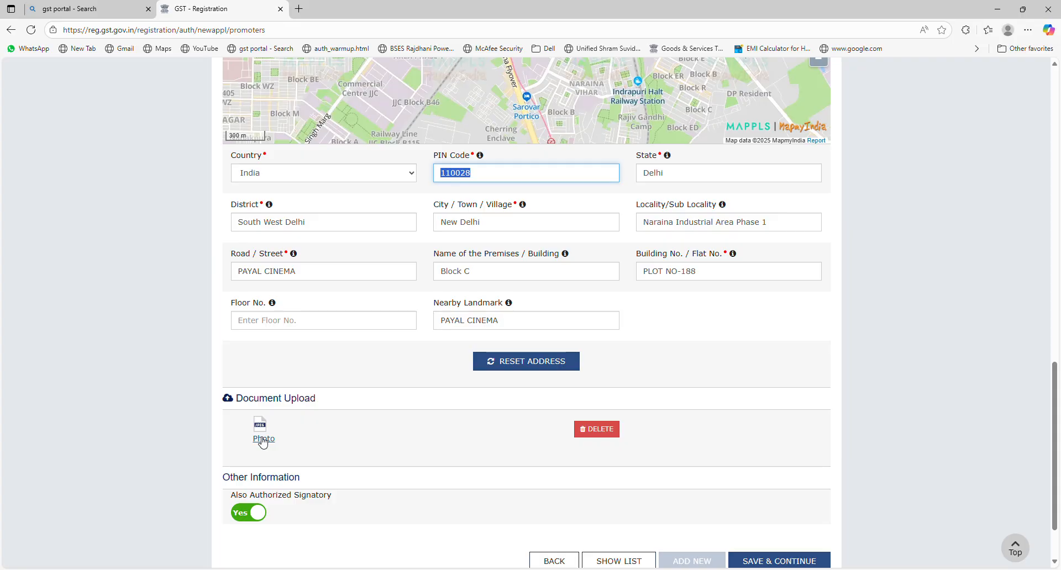
scroll(1058, 487, "down", 3)
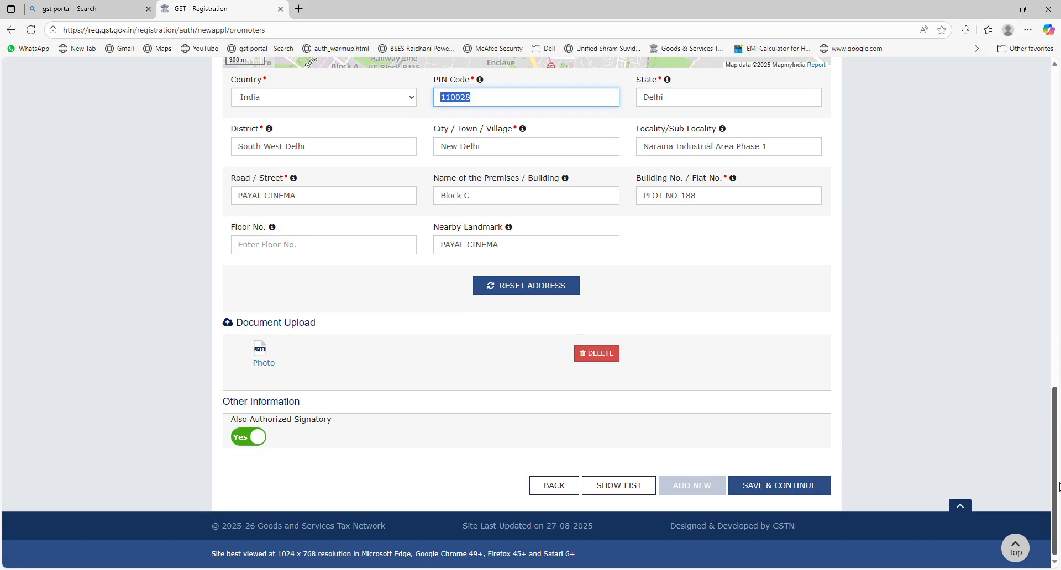
left_click(789, 491)
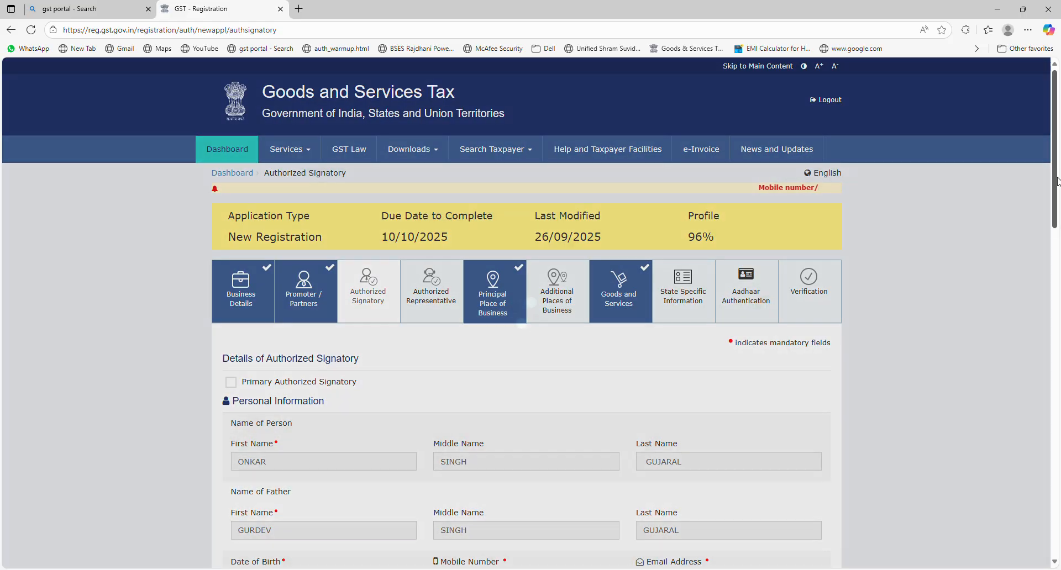
- Save the Authorized Signatory tab unchanged, then Authorized Representative with no representative
left_click_drag(1058, 181, 1060, 236)
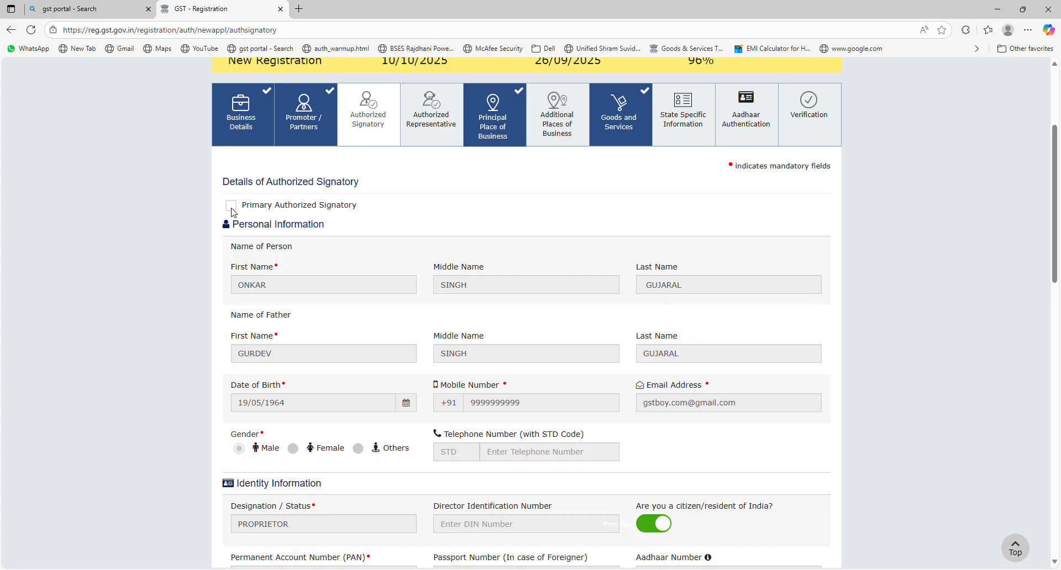
left_click_drag(1055, 209, 1053, 478)
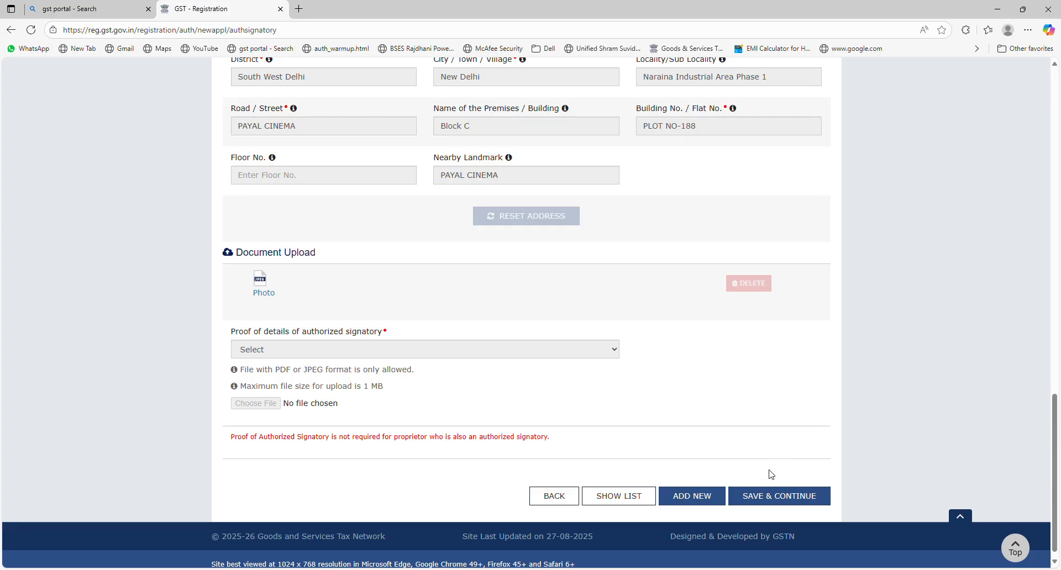
left_click(769, 501)
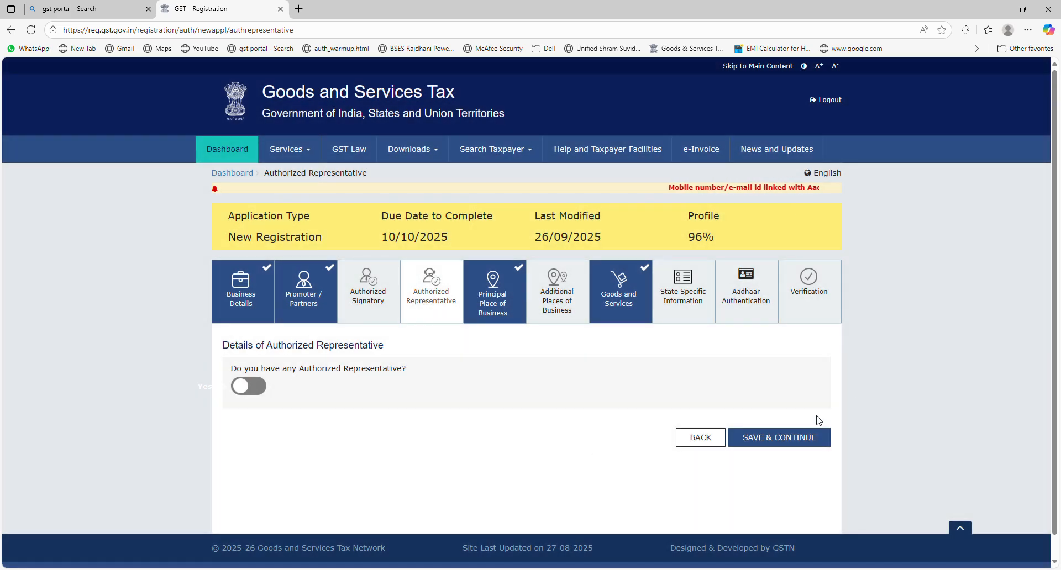
left_click(791, 439)
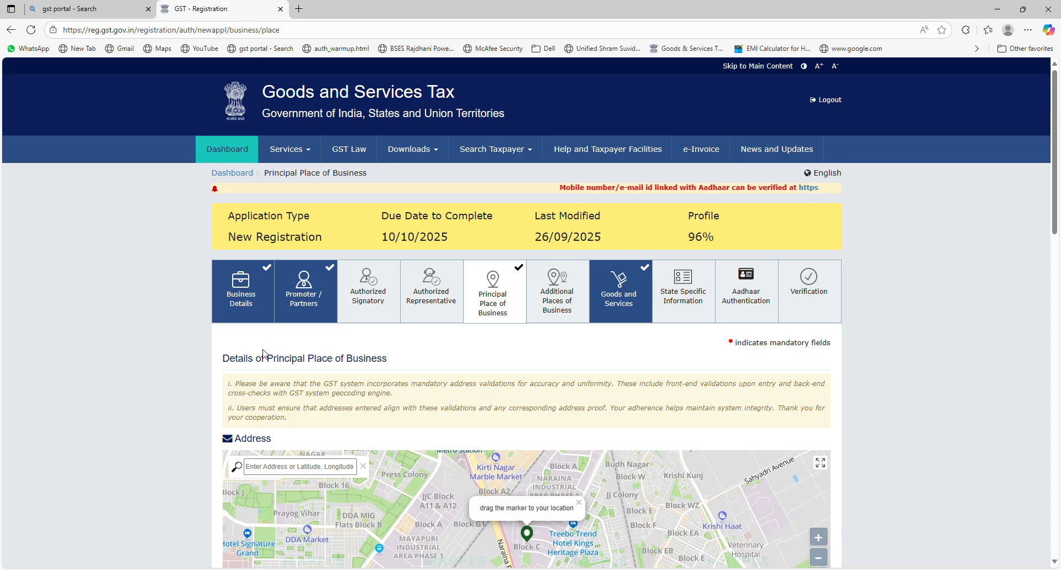
left_click_drag(268, 359, 402, 358)
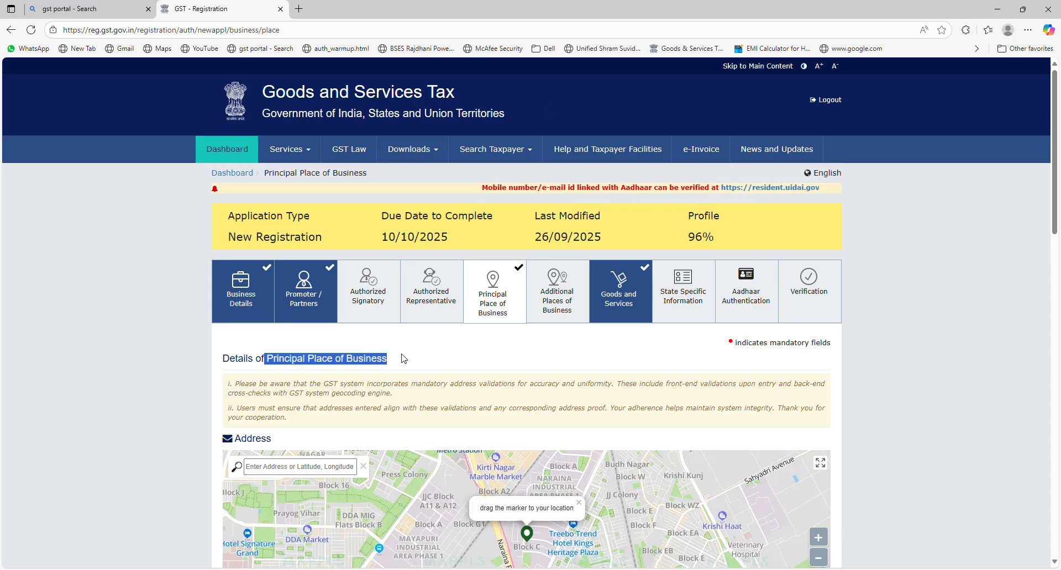
left_click_drag(1057, 142, 1059, 243)
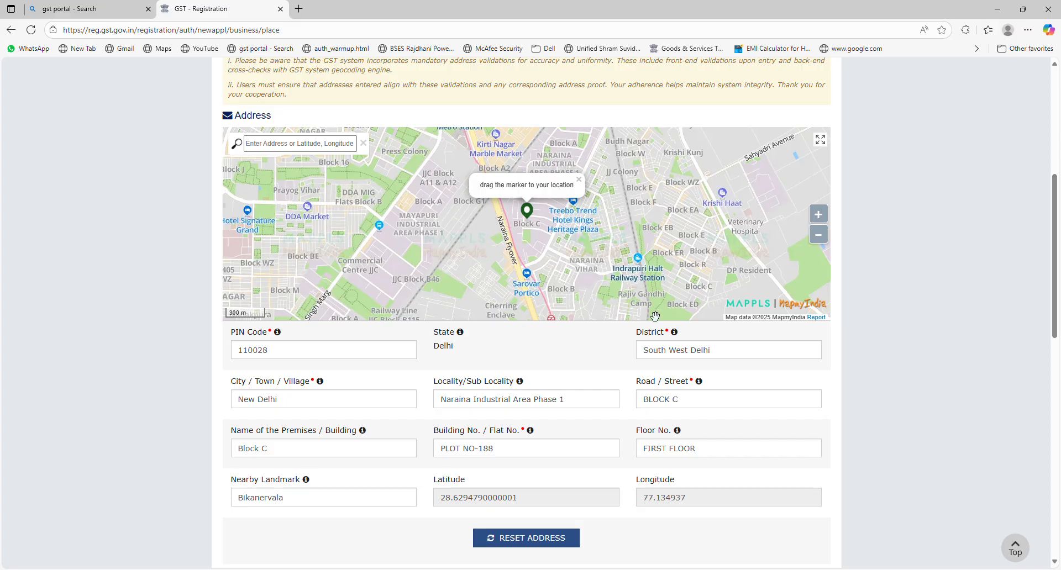
double_click(287, 354)
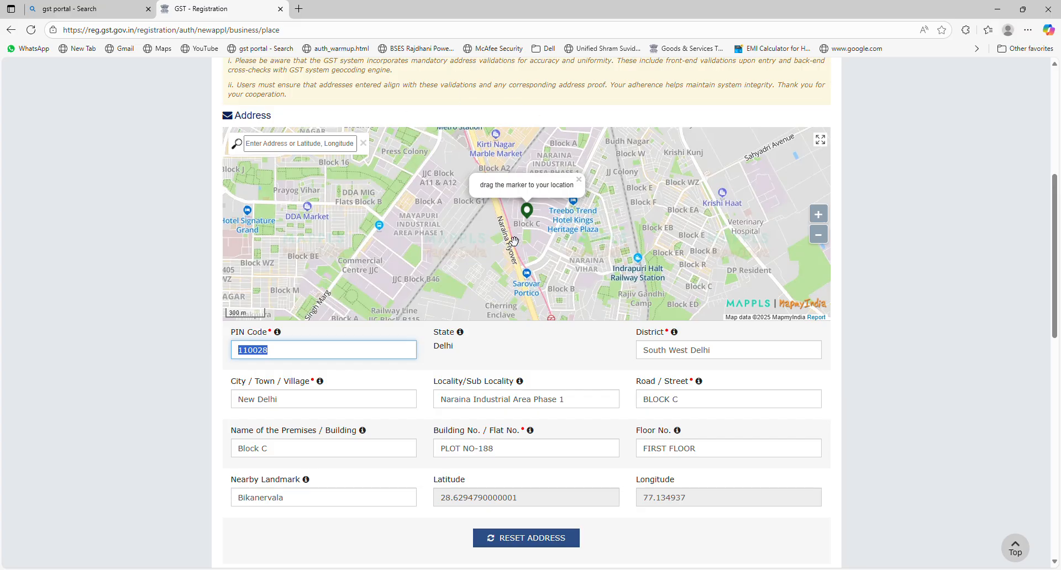
left_click(534, 230)
left_click(535, 229)
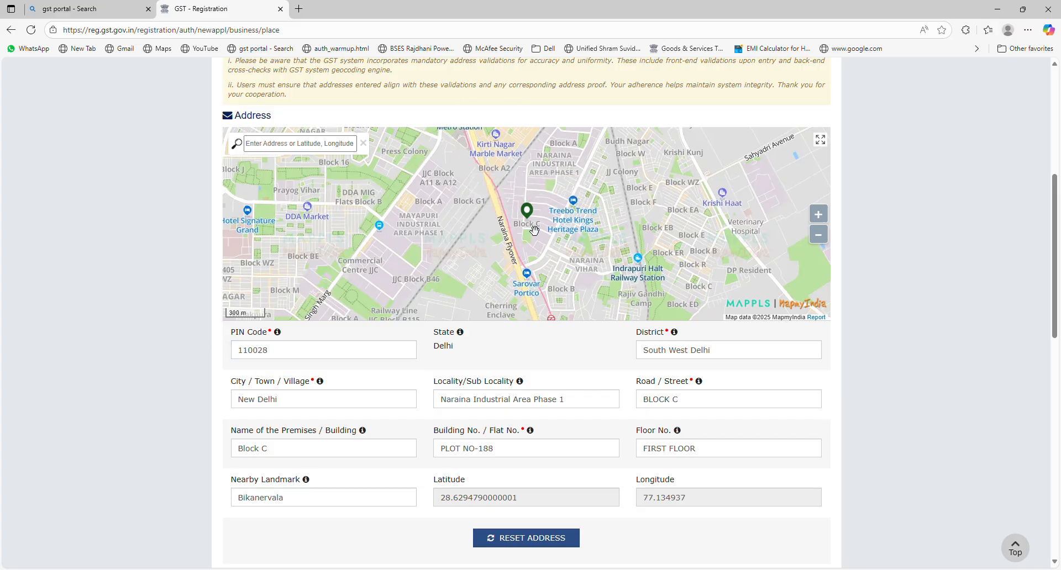
mouse_move(535, 230)
left_mouse_down()
mouse_move(605, 178)
mouse_move(367, 250)
mouse_move(498, 210)
mouse_move(462, 224)
mouse_move(716, 251)
mouse_move(515, 243)
left_mouse_up()
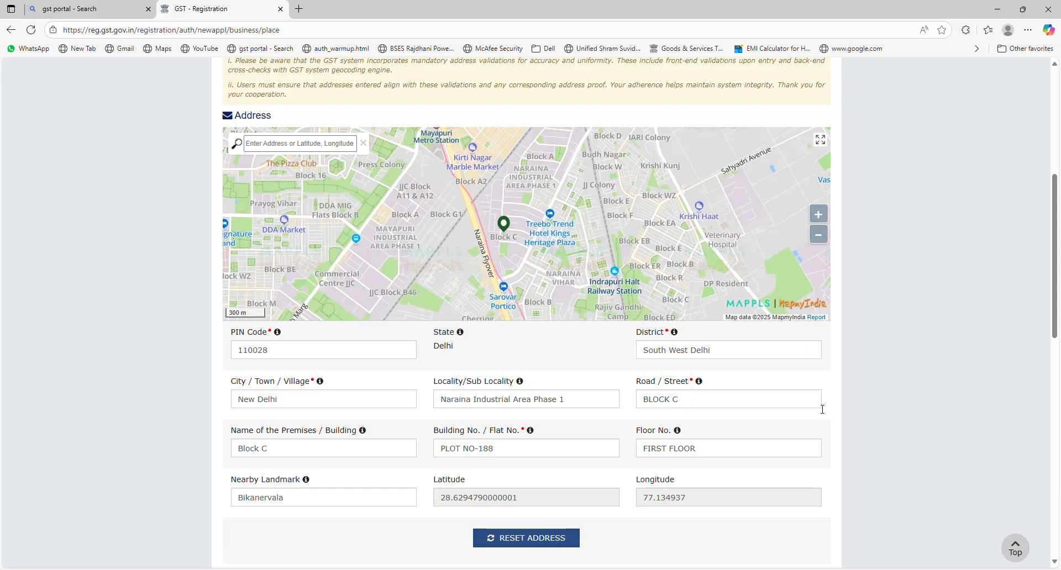
left_click_drag(1055, 225, 1056, 264)
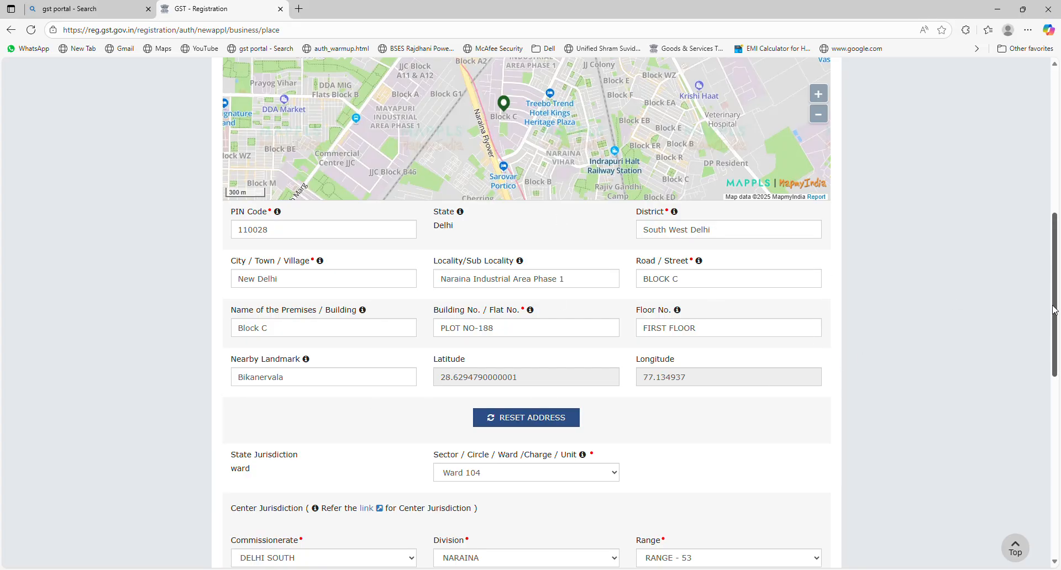
scroll(765, 337, "down", 5)
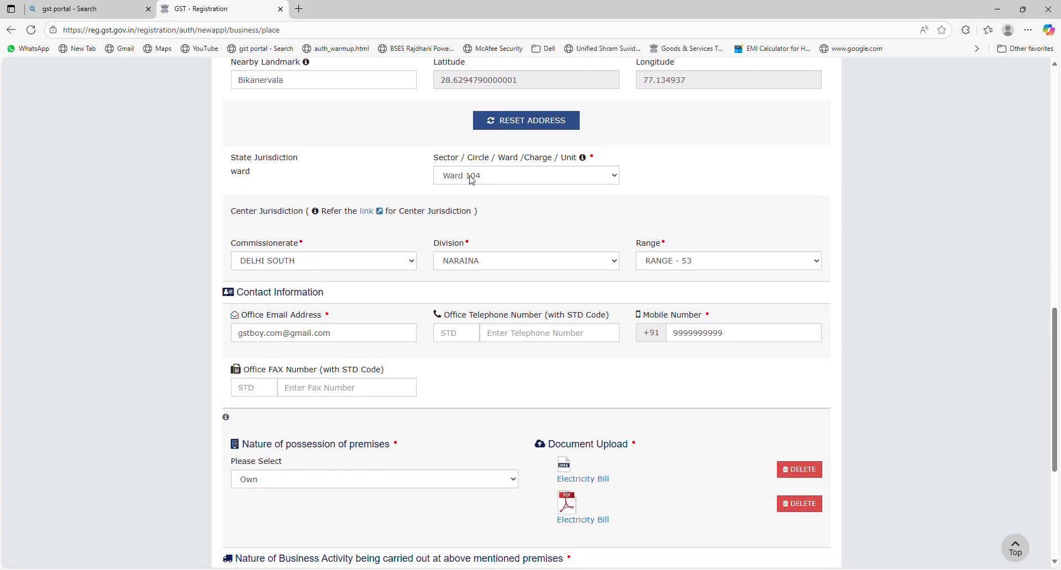
left_click(490, 175)
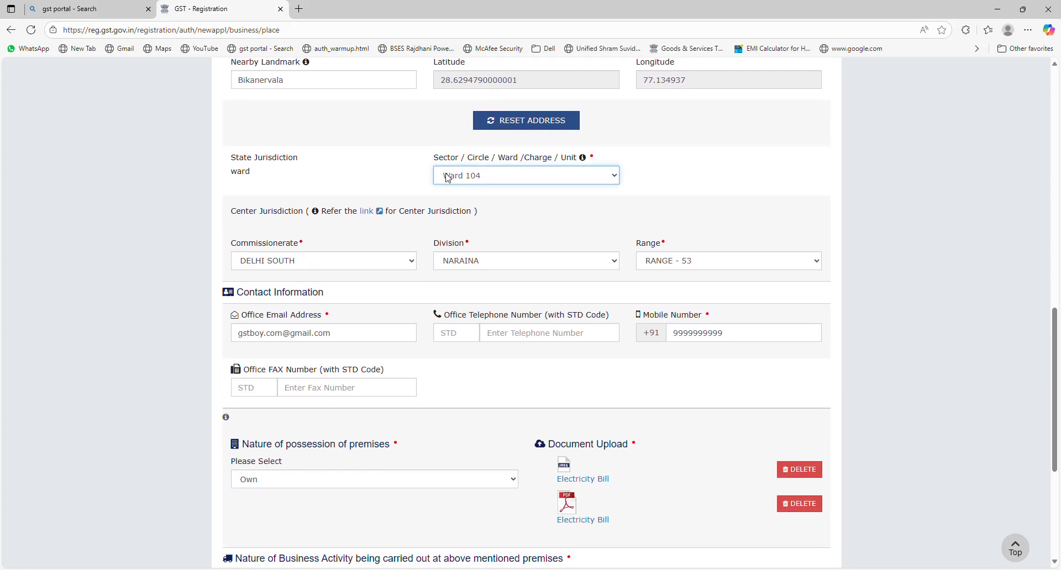
left_click(357, 166)
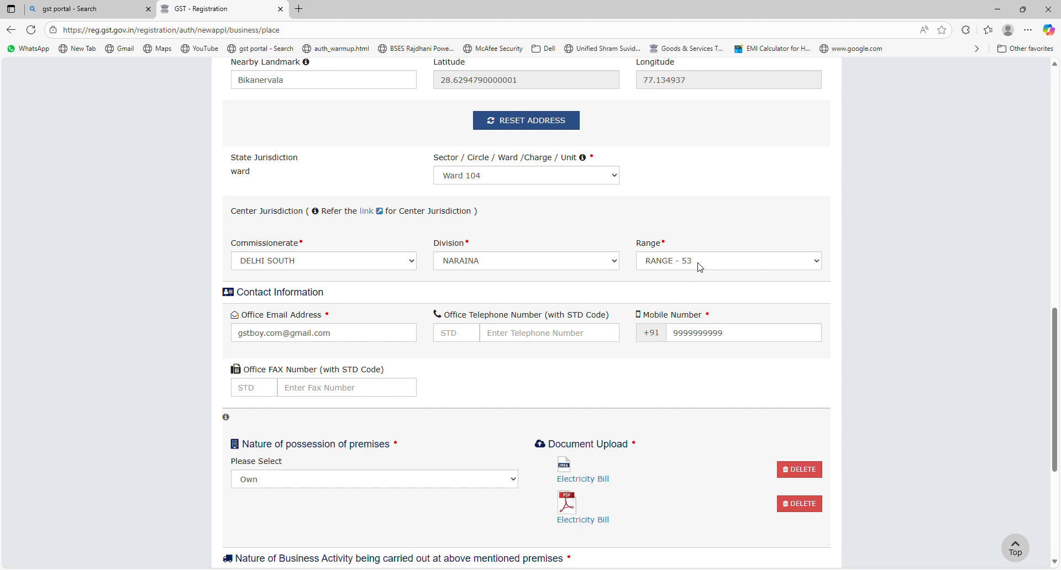
left_click_drag(1056, 332, 1056, 354)
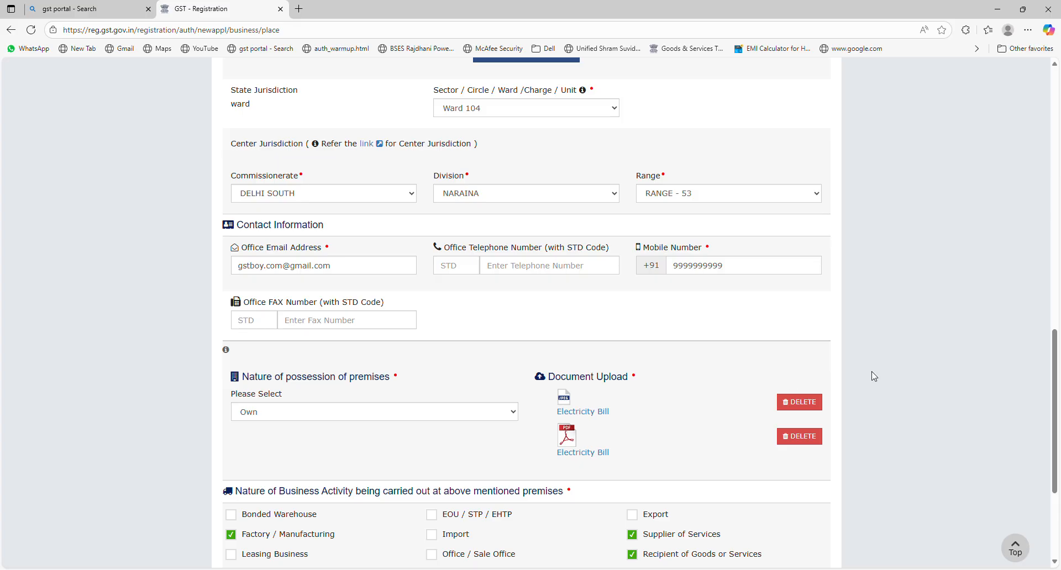
- Save the Principal Place of Business tab, bringing the profile to 96%
left_click_drag(1056, 375, 1058, 434)
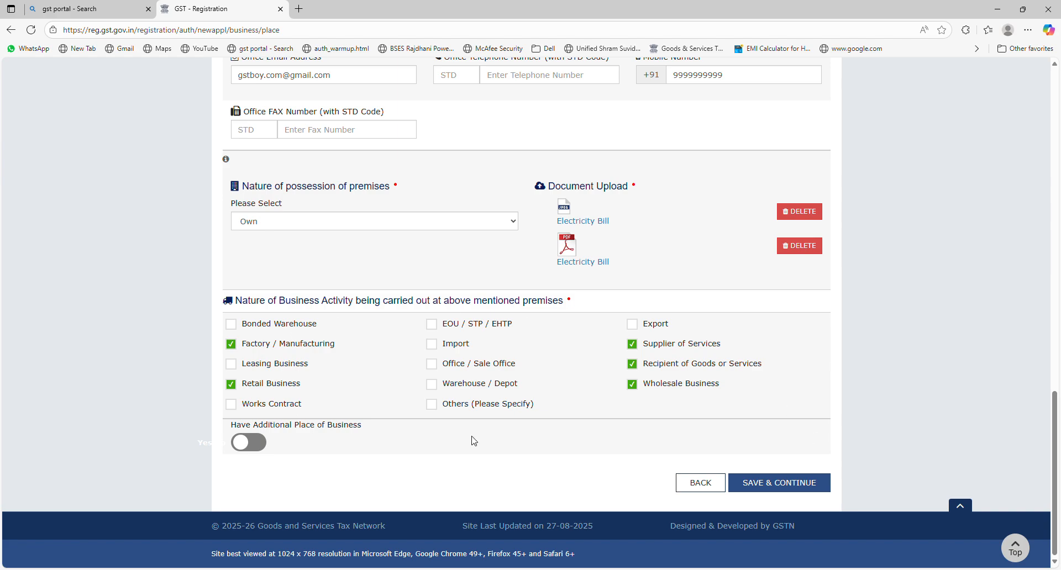
left_click(780, 491)
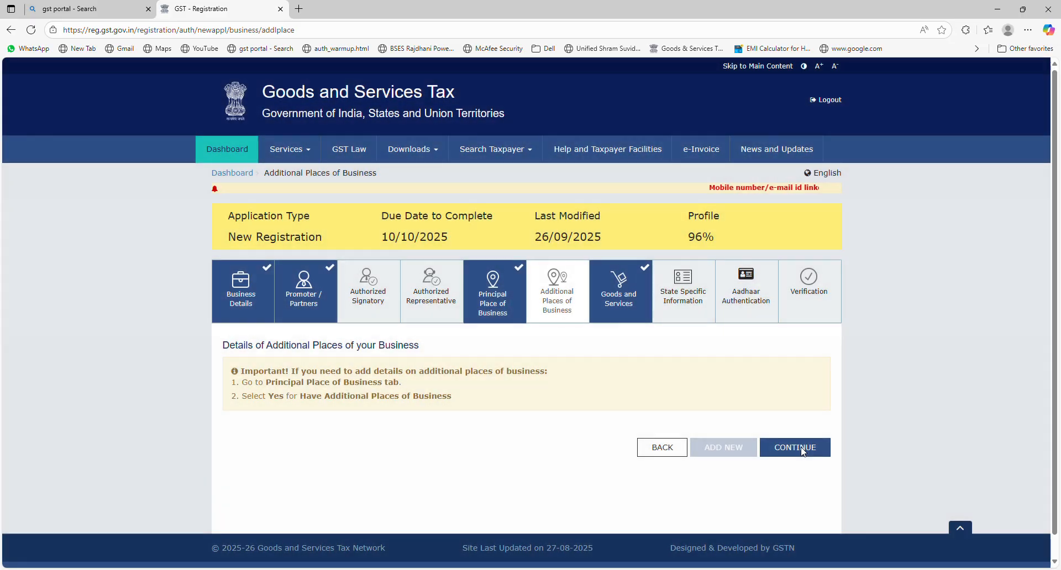
- Skip Additional Places of Business, then try and clear an HSN search for 45646545
left_click(805, 450)
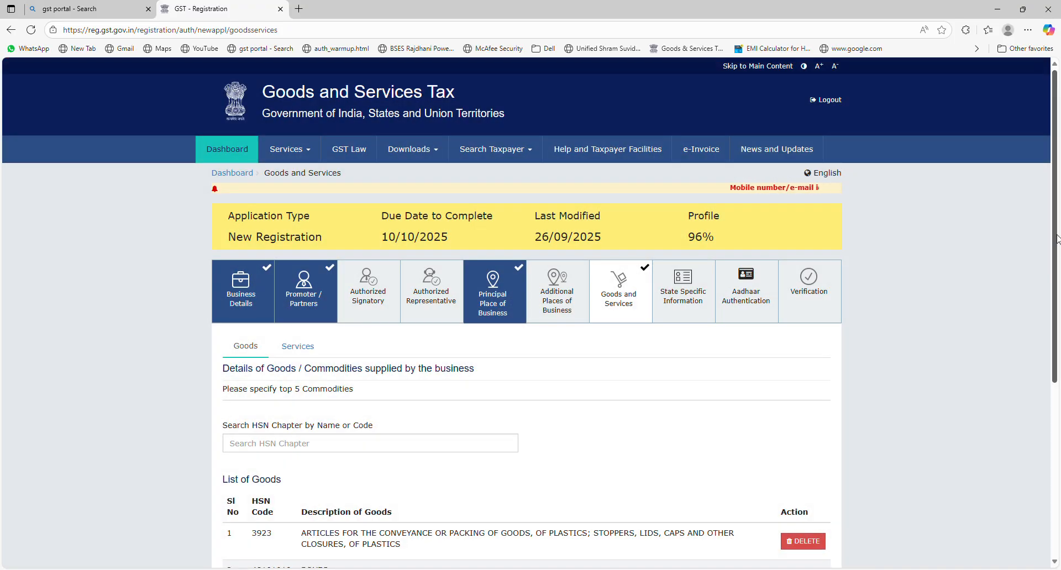
scroll(1059, 260, "down", 5)
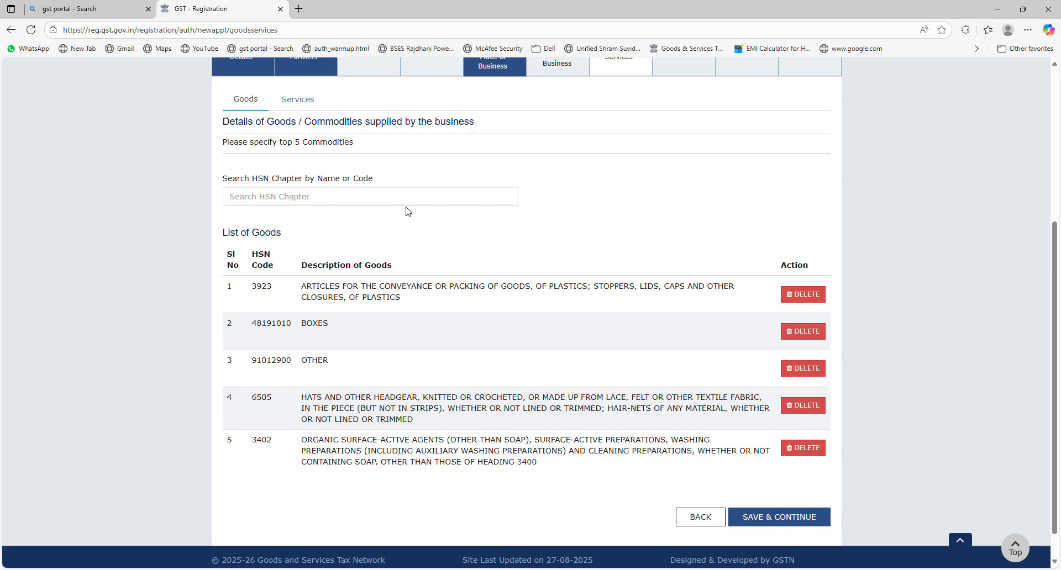
left_click(296, 206)
type("45646545")
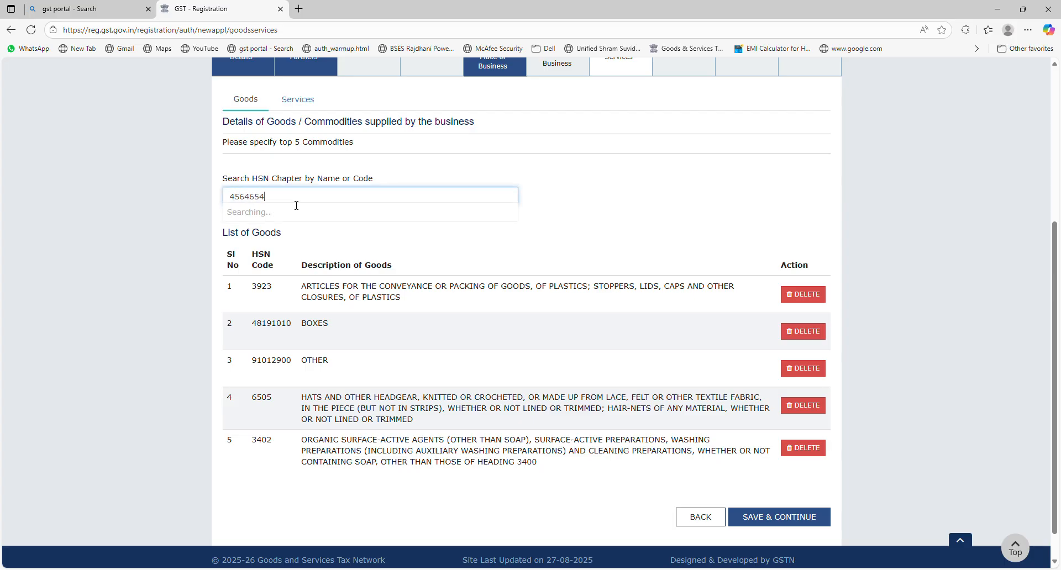
key("BackSpace")
key("BackSpace")
key("BackSpace")
key("BackSpace")
key("BackSpace")
key("BackSpace")
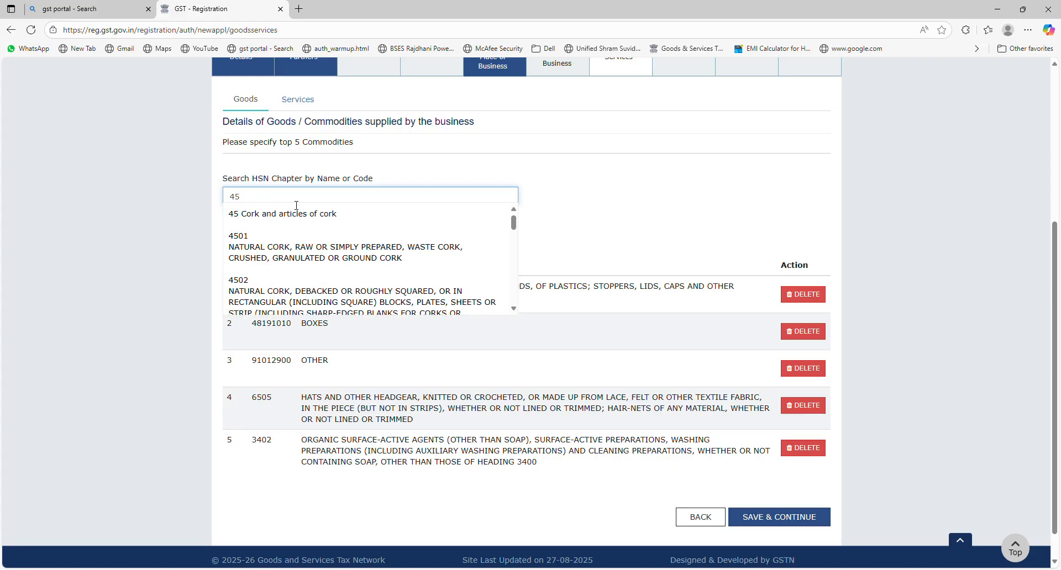
key("BackSpace")
key("BackSpace")
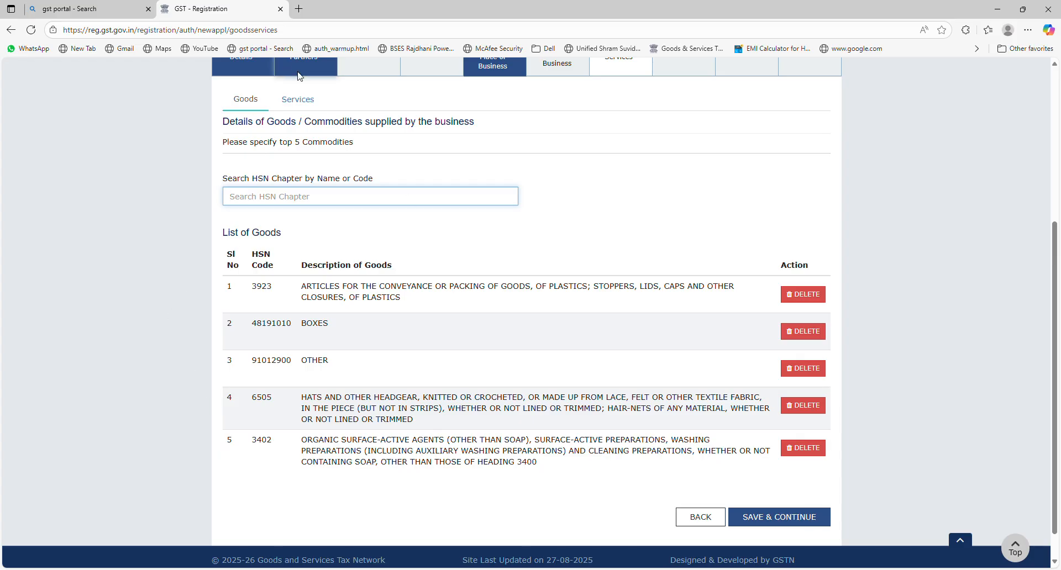
- Check services 998595 and 998594, then save Goods and Services and State Specific Information
left_click(301, 101)
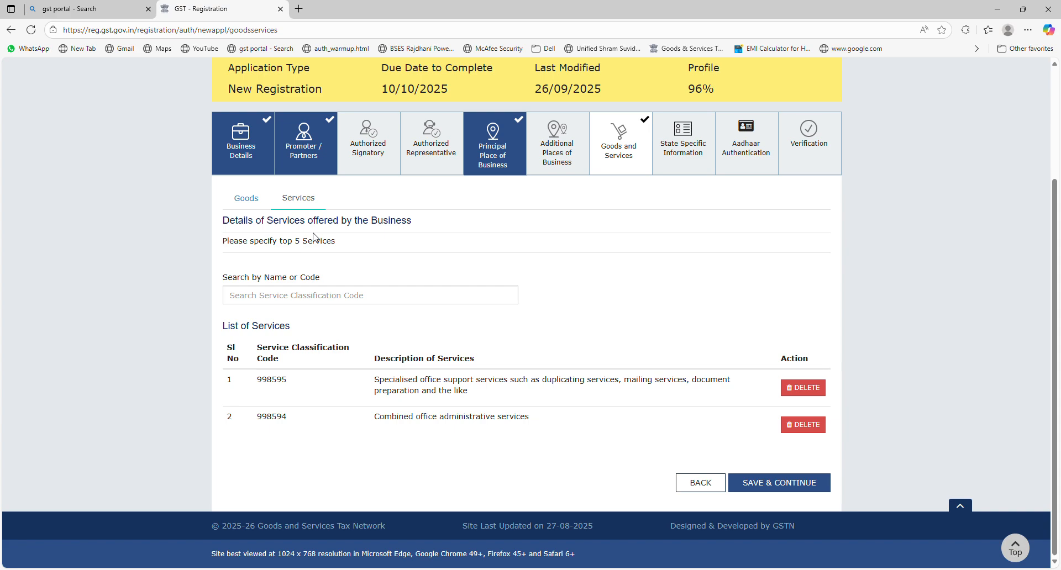
left_click(250, 202)
left_click(299, 201)
left_click(801, 485)
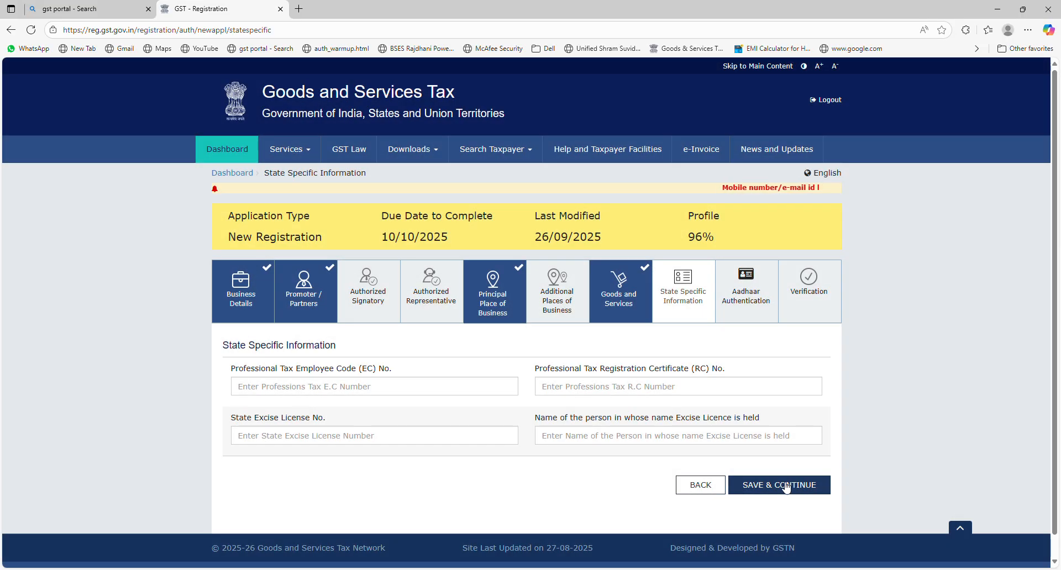
left_click(781, 486)
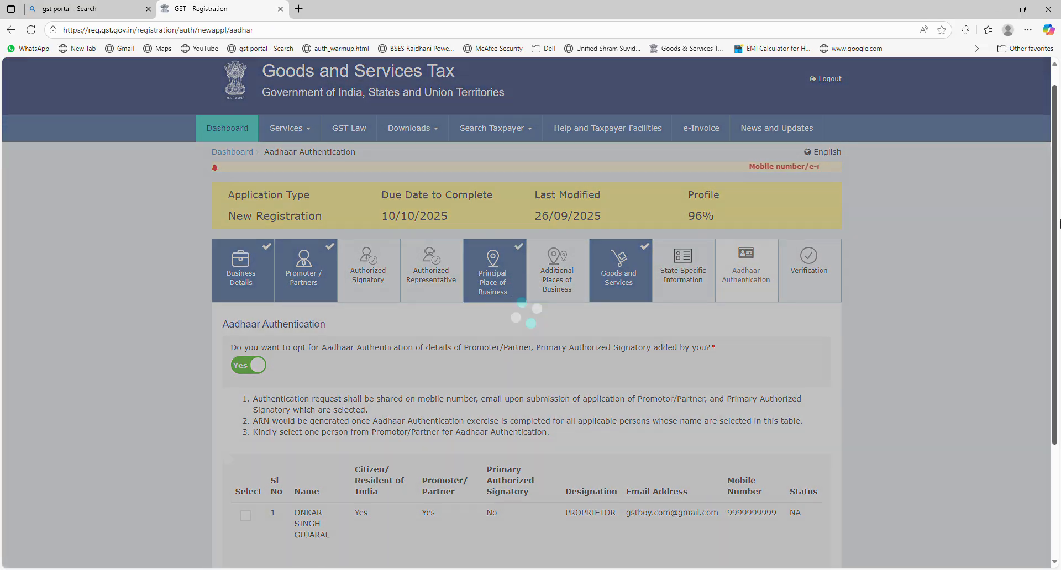
left_click_drag(1060, 220, 1060, 334)
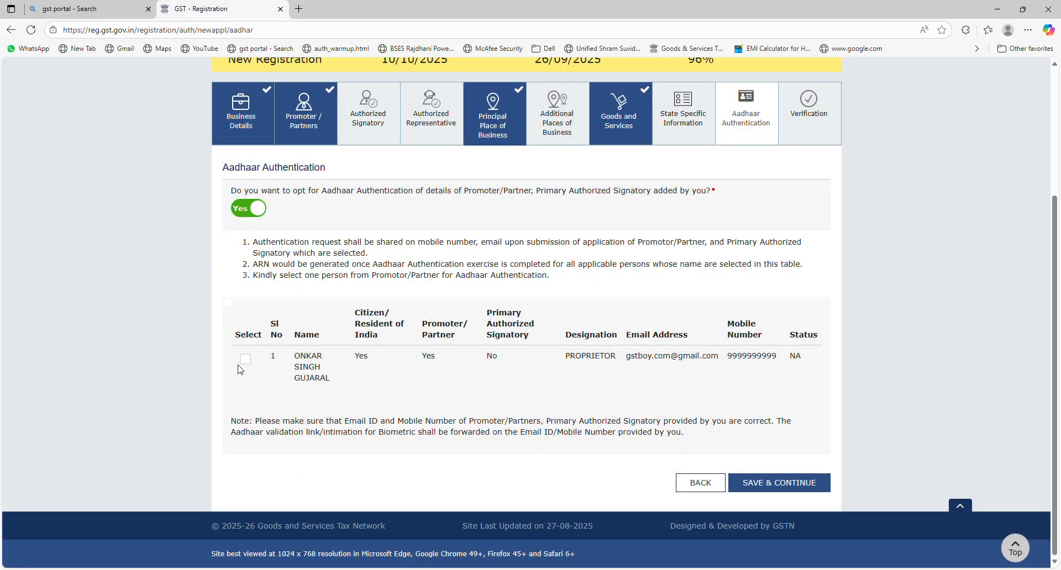
left_click(753, 482)
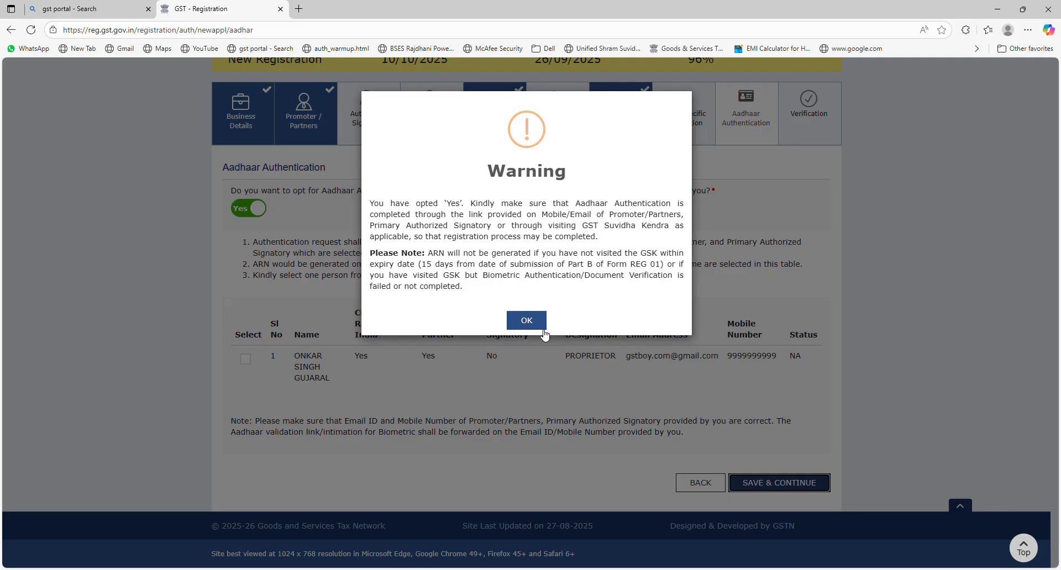
left_click(537, 325)
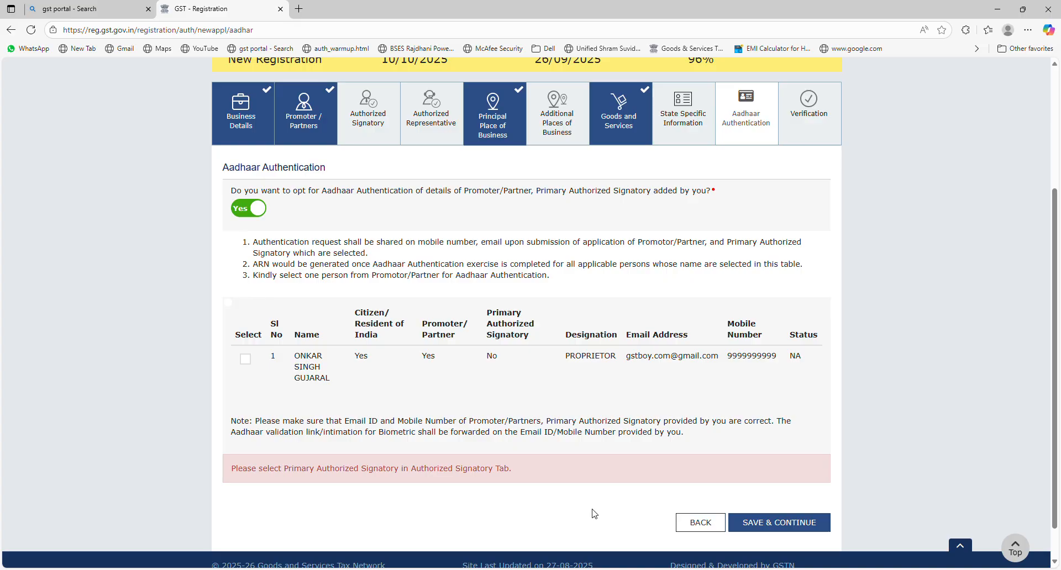
left_click(246, 360)
left_click(791, 484)
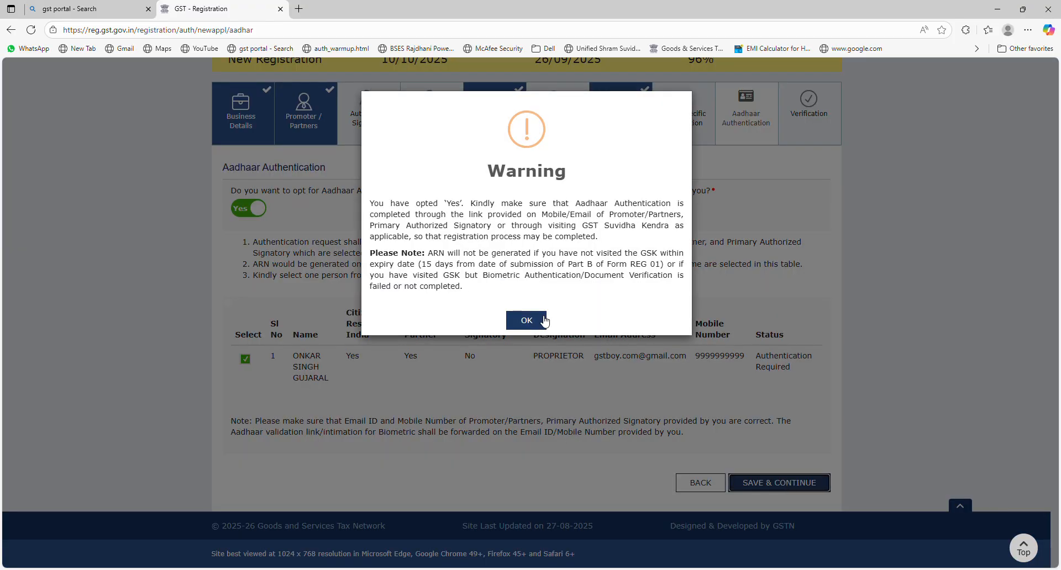
left_click(544, 321)
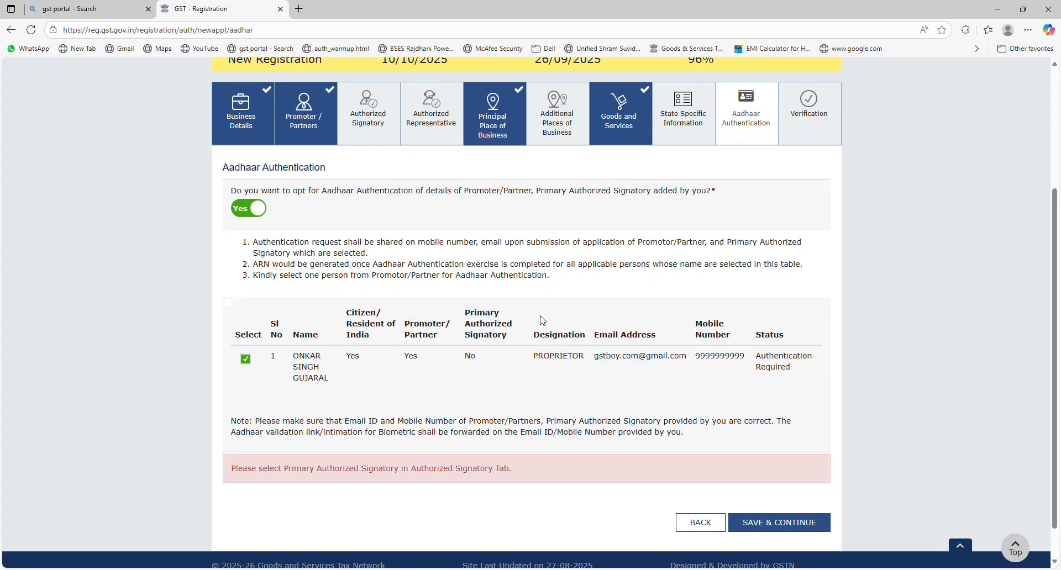
left_click(796, 523)
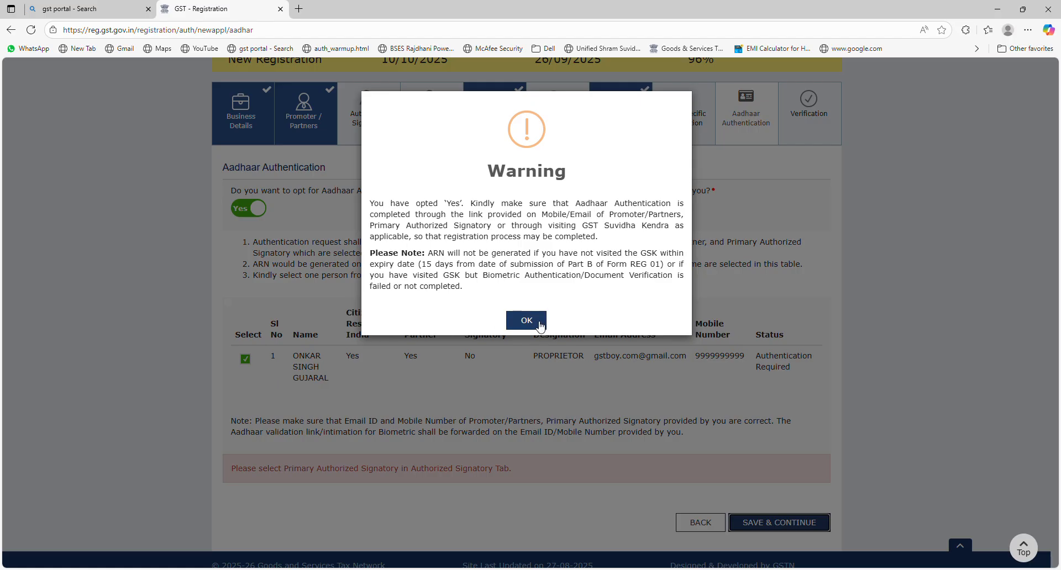
left_click(539, 325)
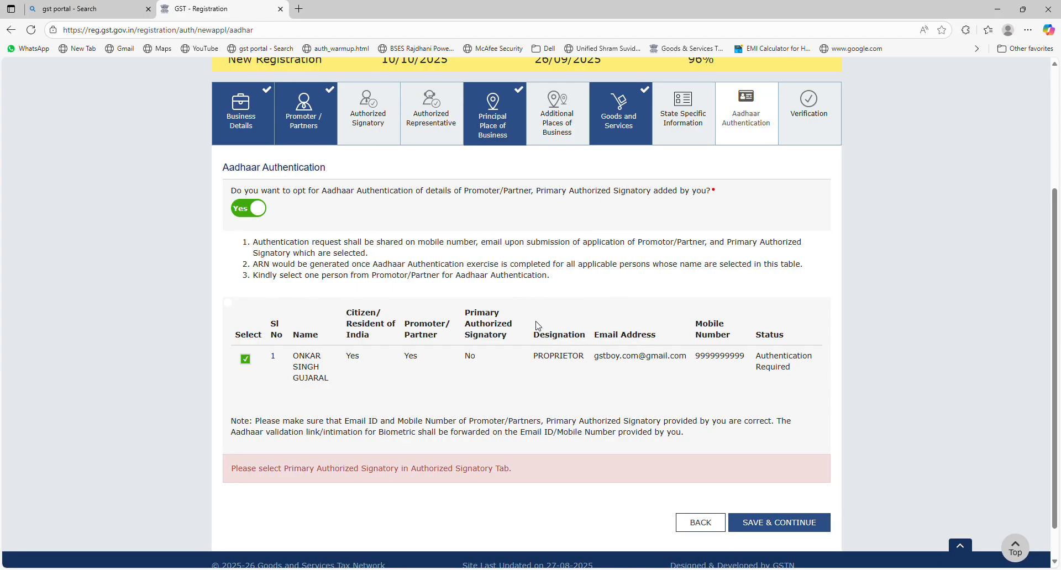
left_click(247, 360)
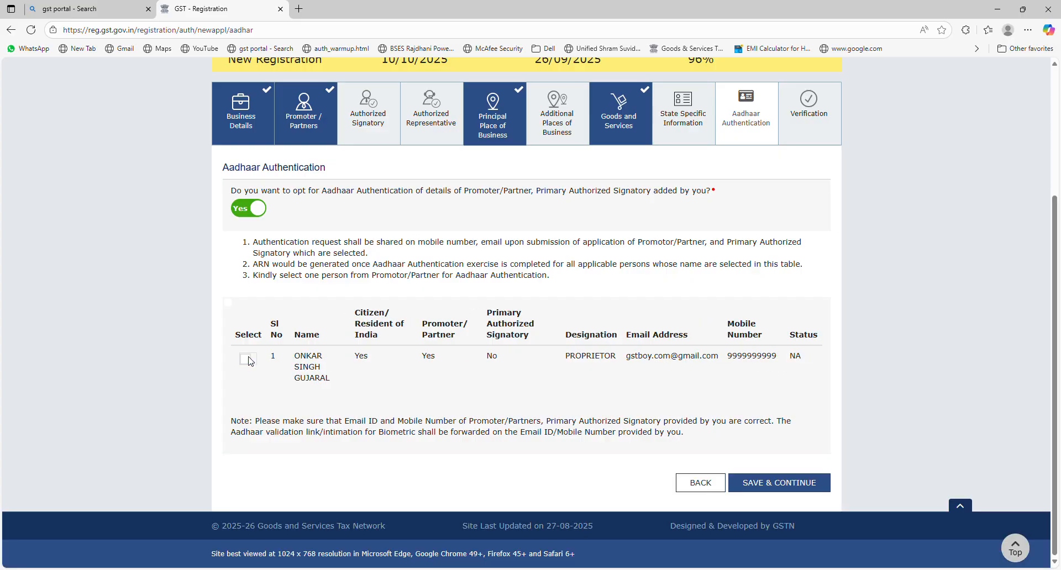